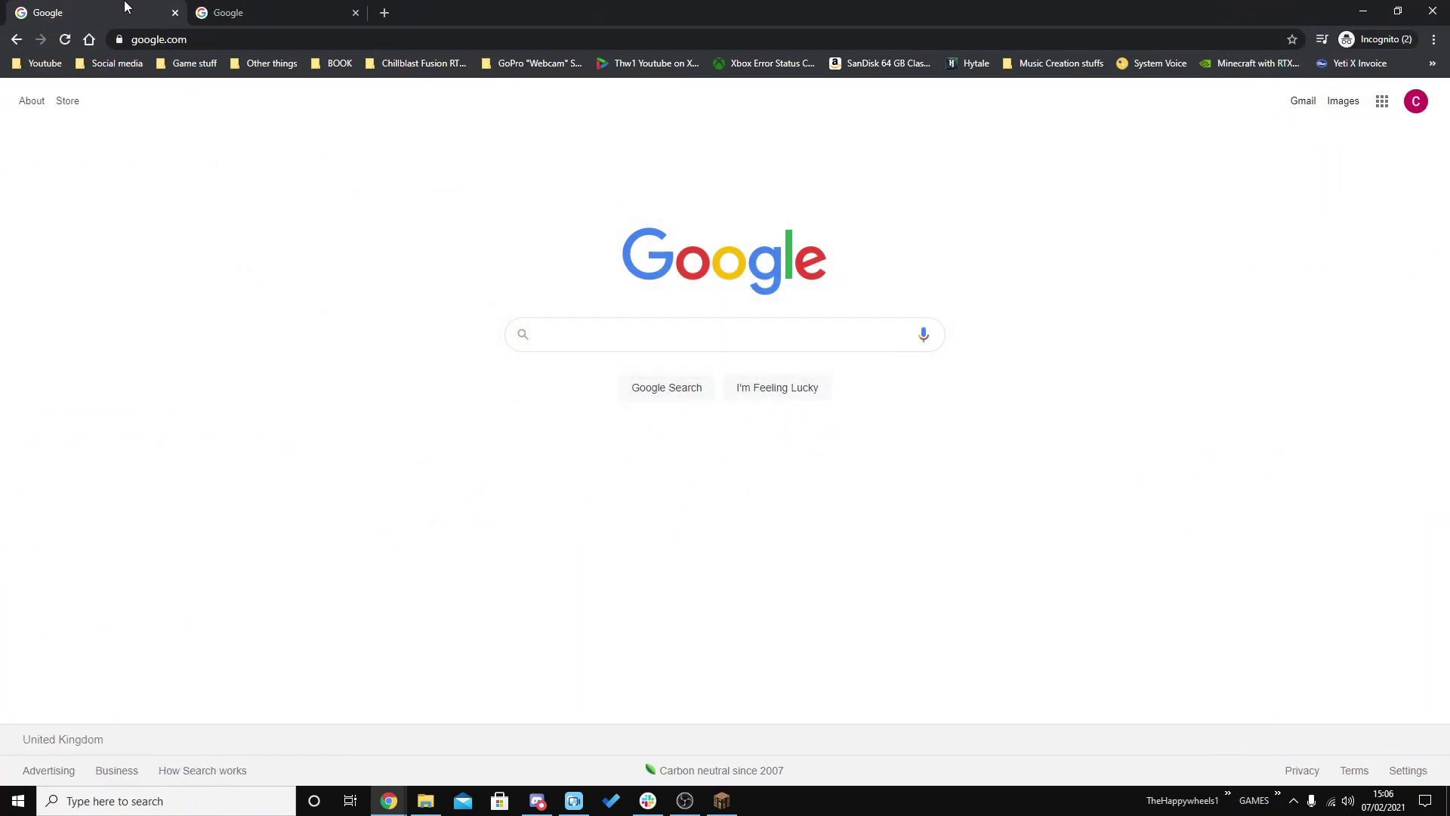
Step: Google 'optifine' in one tab and 'seus shader minecraft' in the second tab
left_click(615, 341)
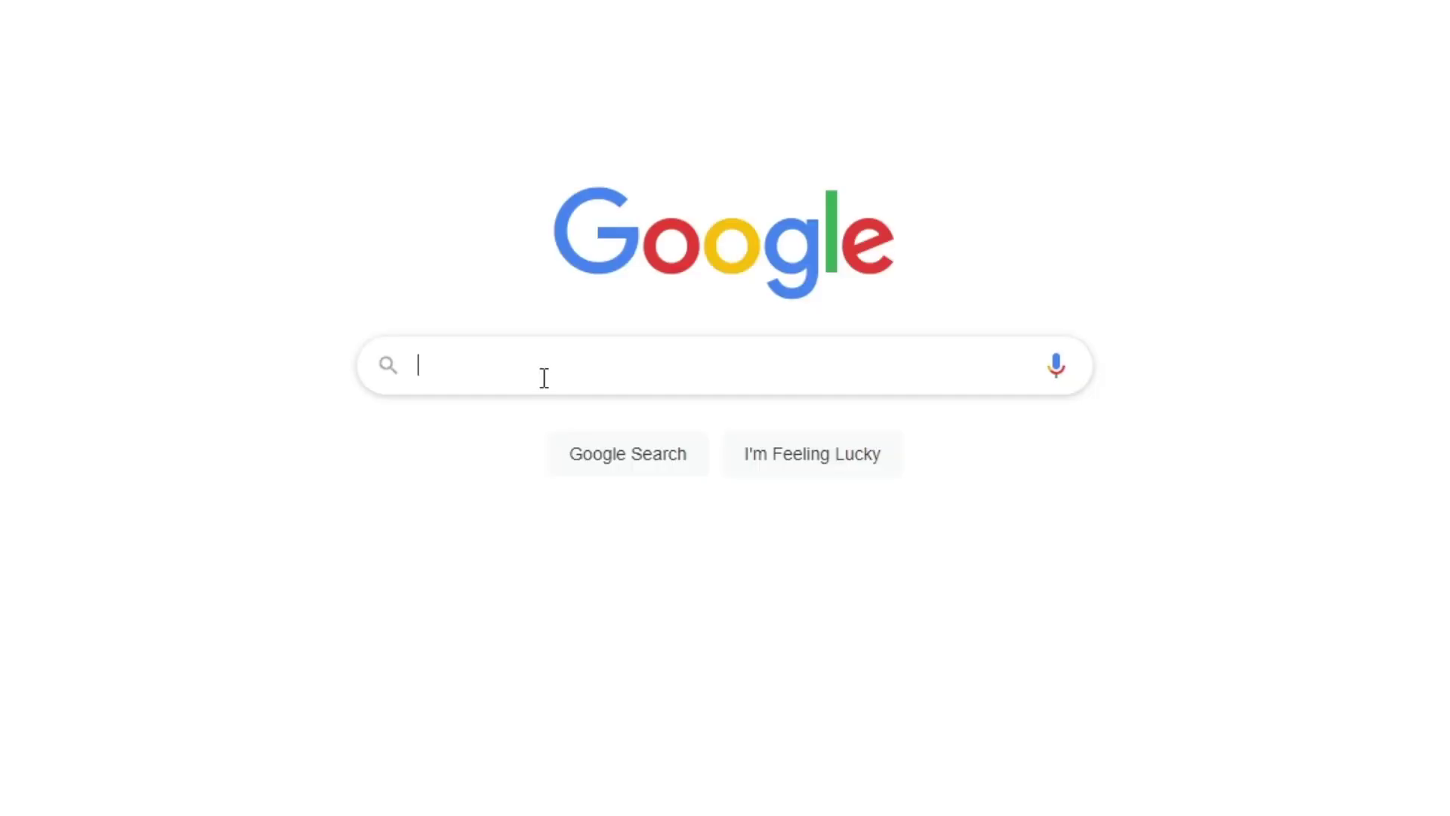
type("optifine")
key("Return")
type("seus shader")
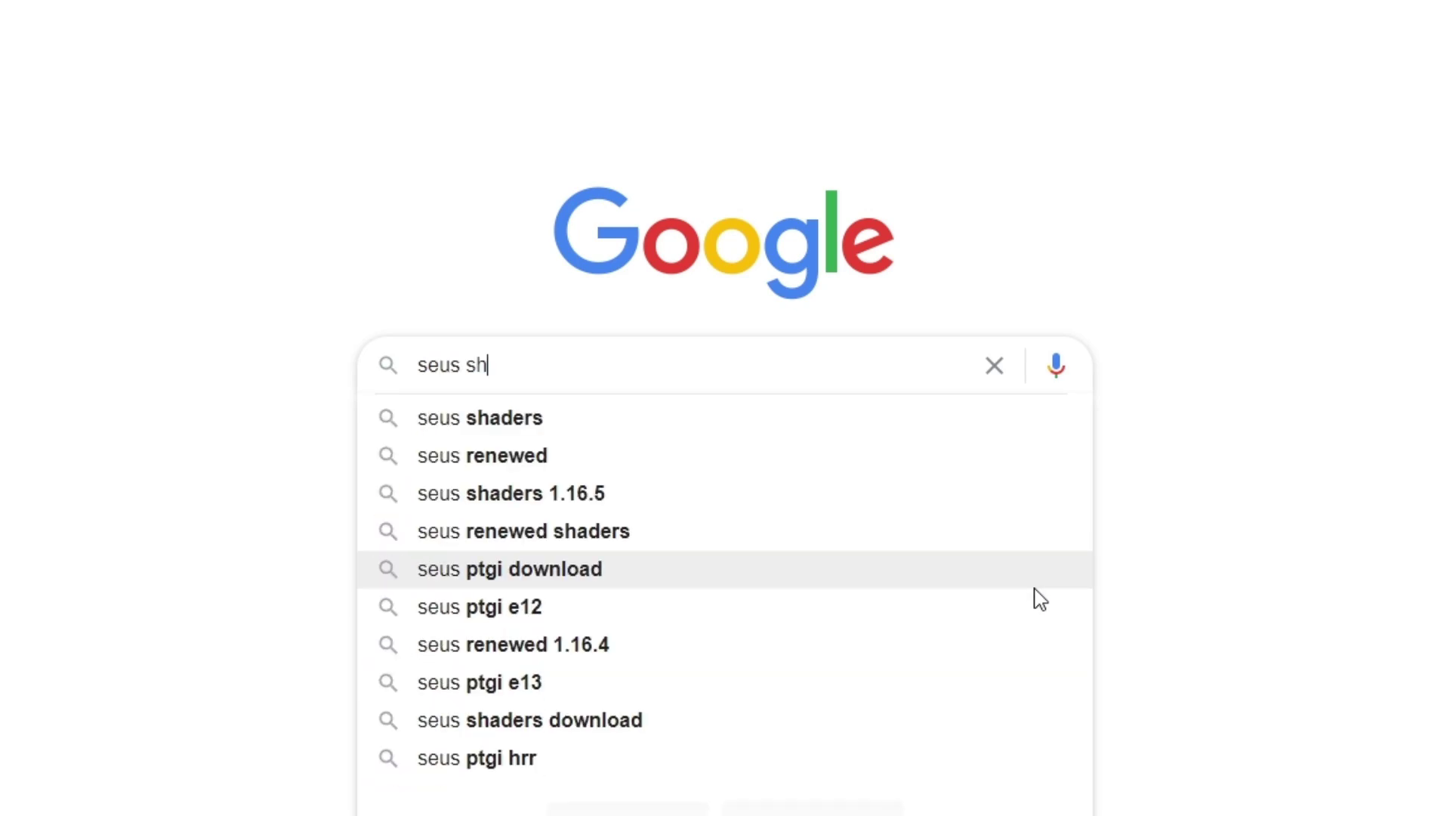
type(" minecraft")
key("Return")
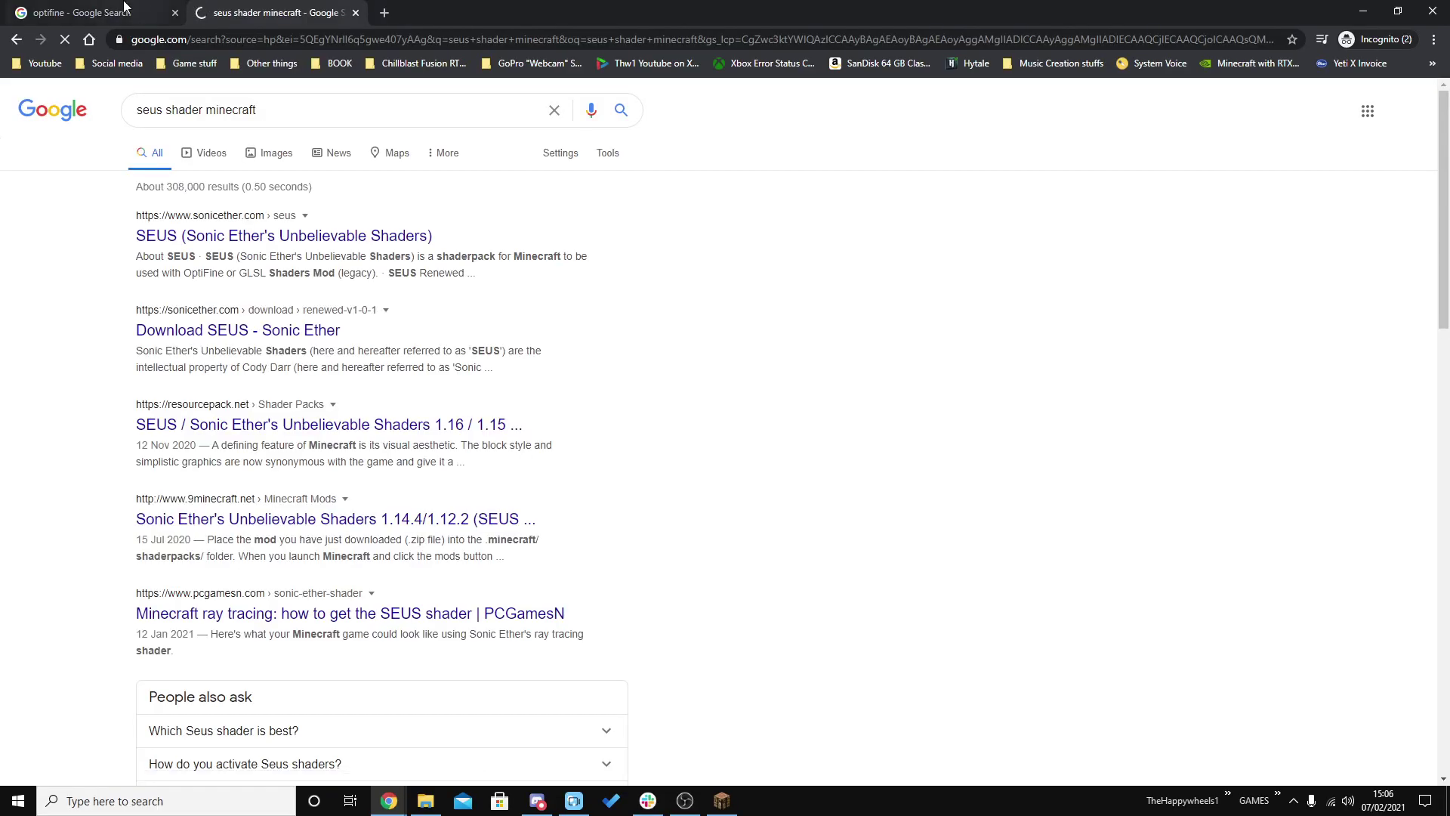
Step: Open the official OptiFine site's downloads page and show all versions
left_click(125, 8)
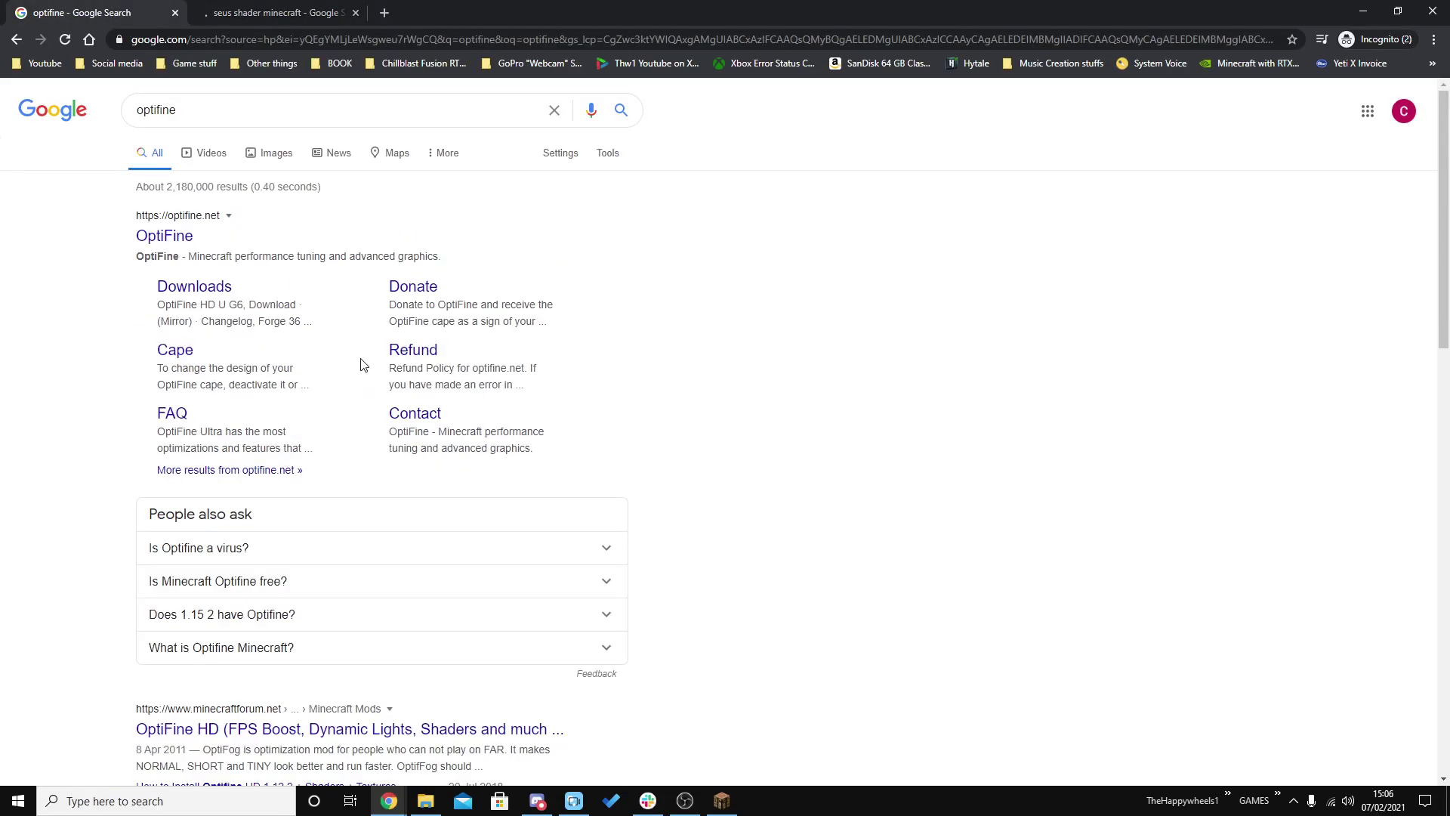
left_click(169, 239)
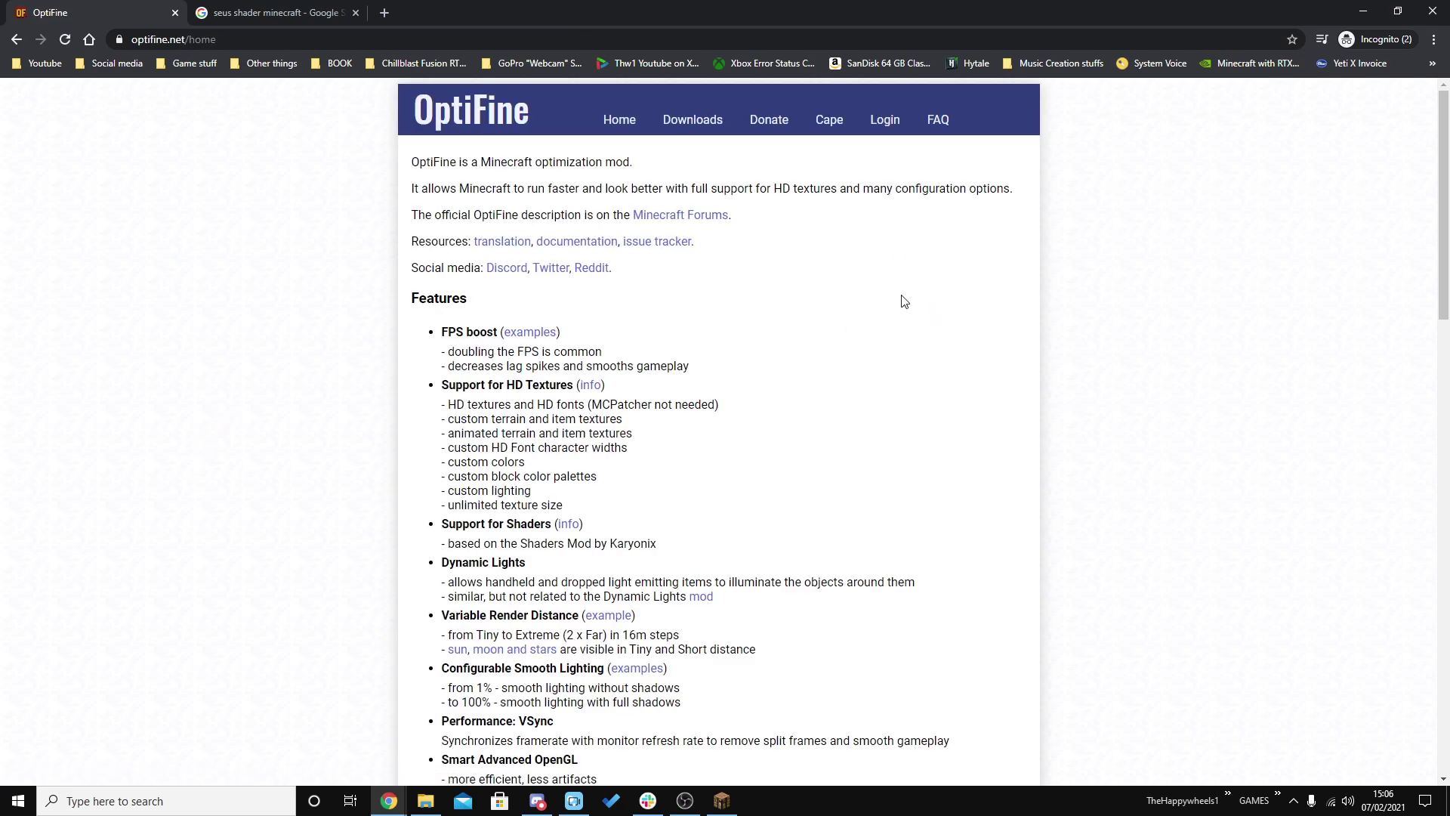
left_click(691, 119)
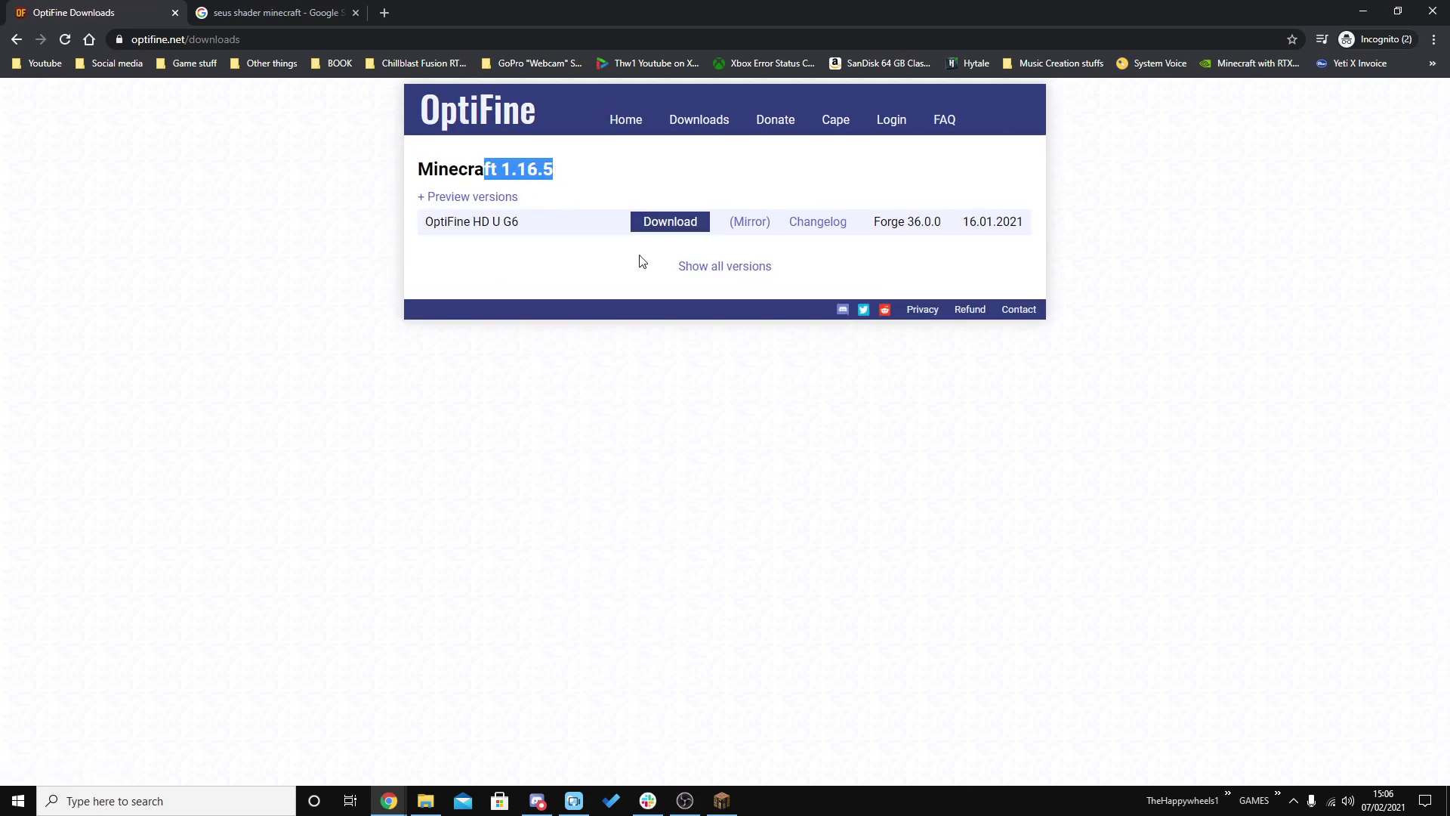
left_click(701, 274)
scroll(551, 355, "down", 8)
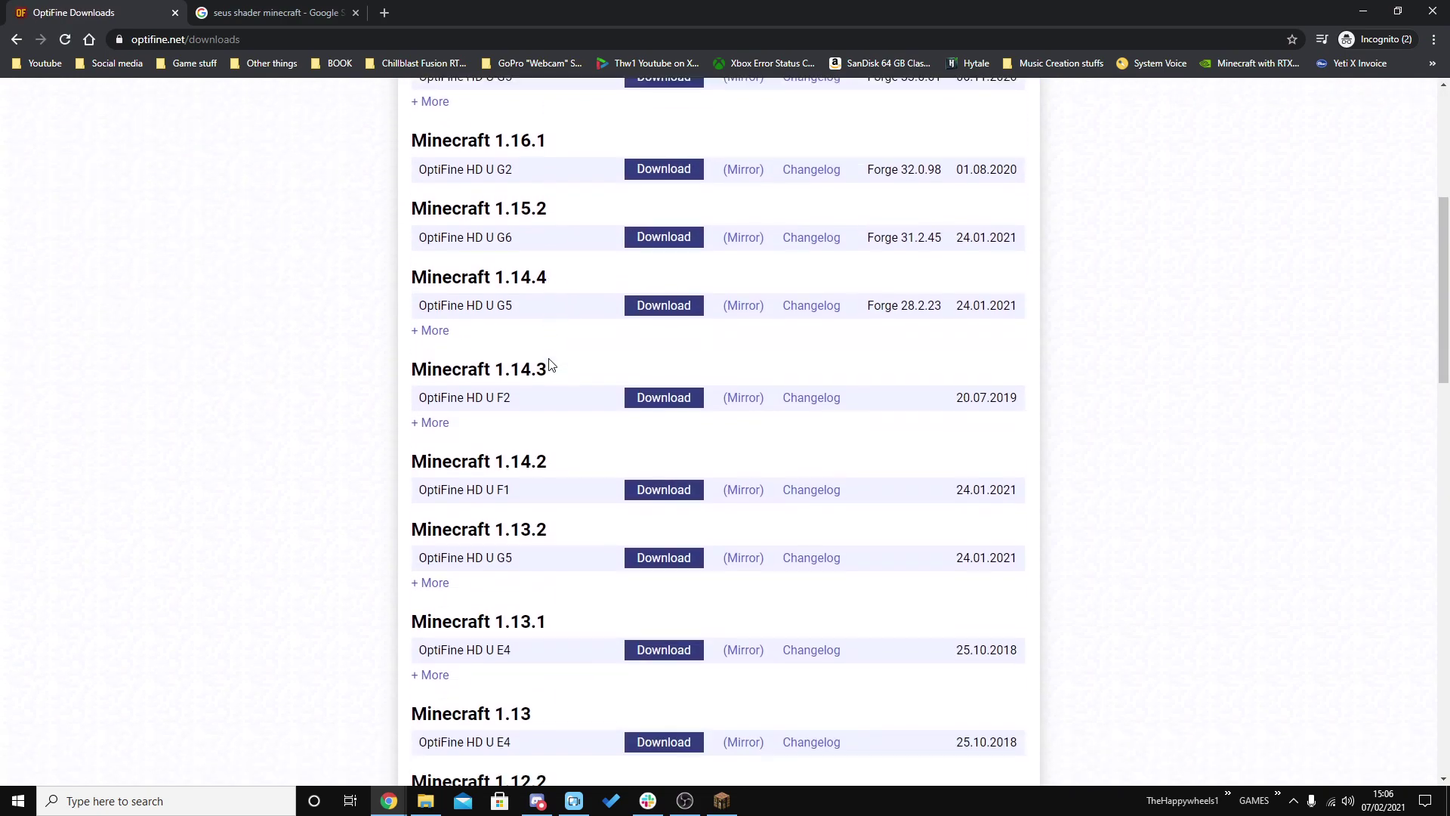
scroll(551, 365, "up", 8)
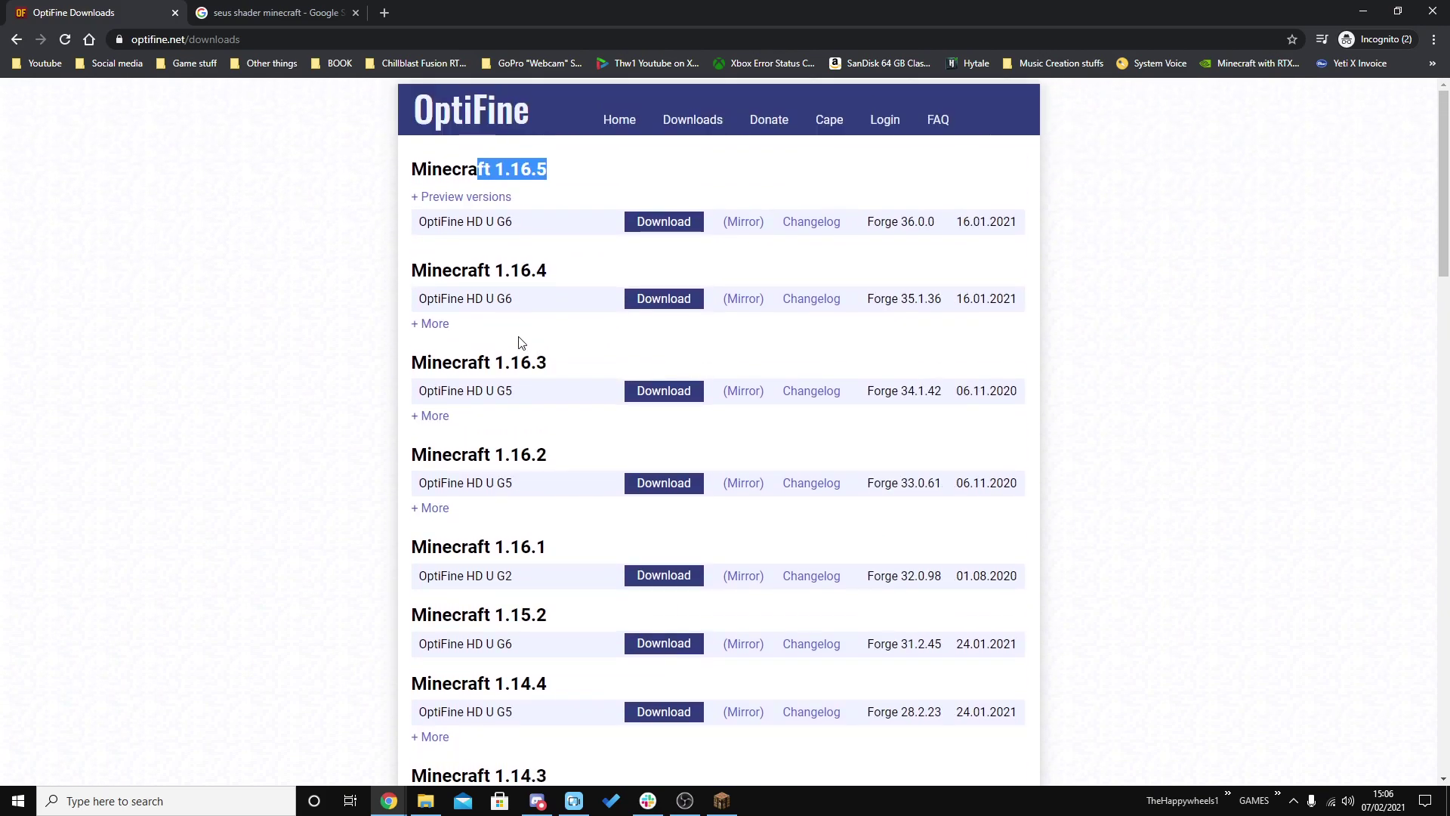
Step: Inspect the 1.16.5 preview builds, including HD U G7 pre7, then hide them again
left_click(501, 203)
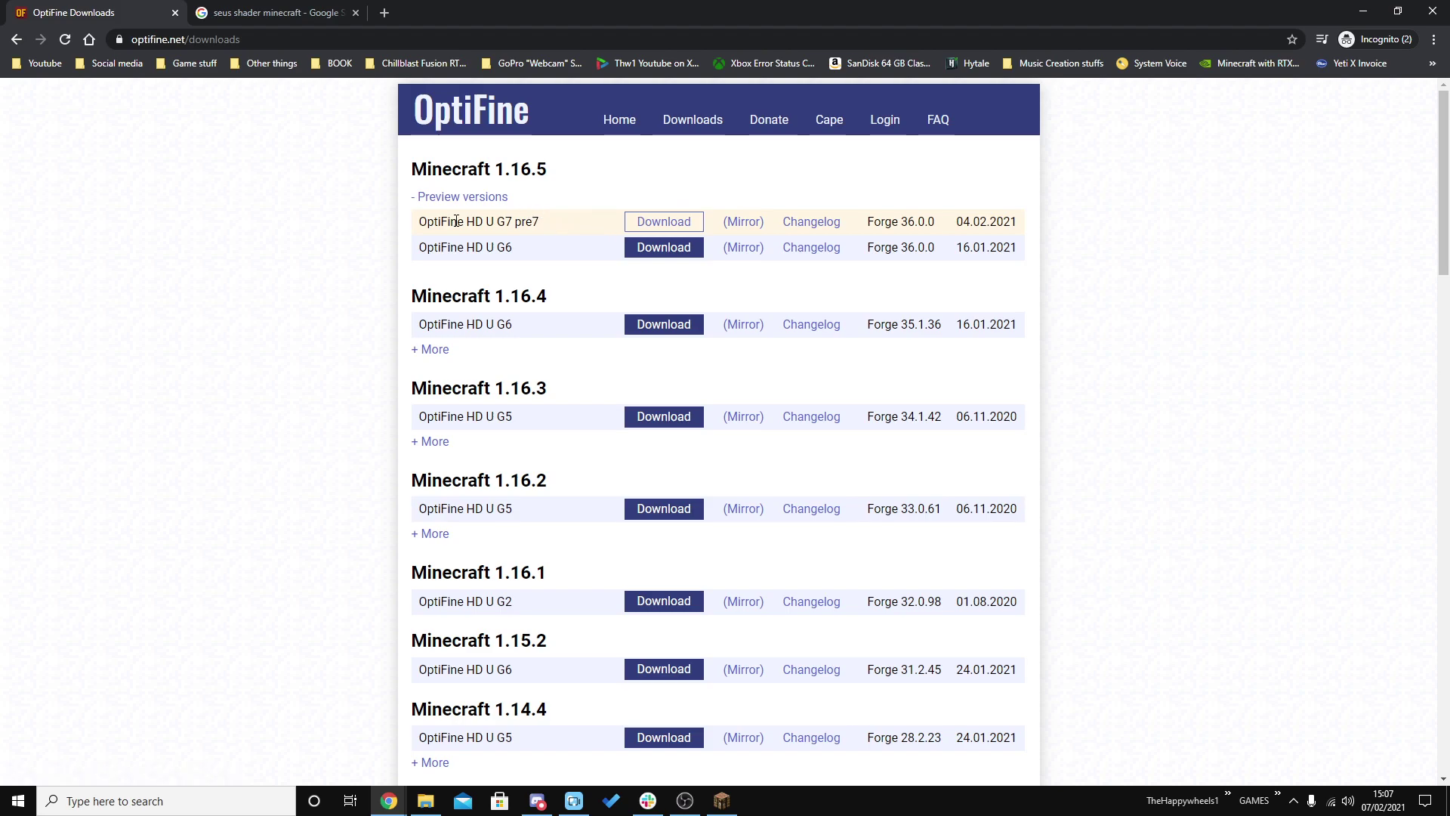
left_click_drag(658, 218, 923, 209)
left_click(903, 200)
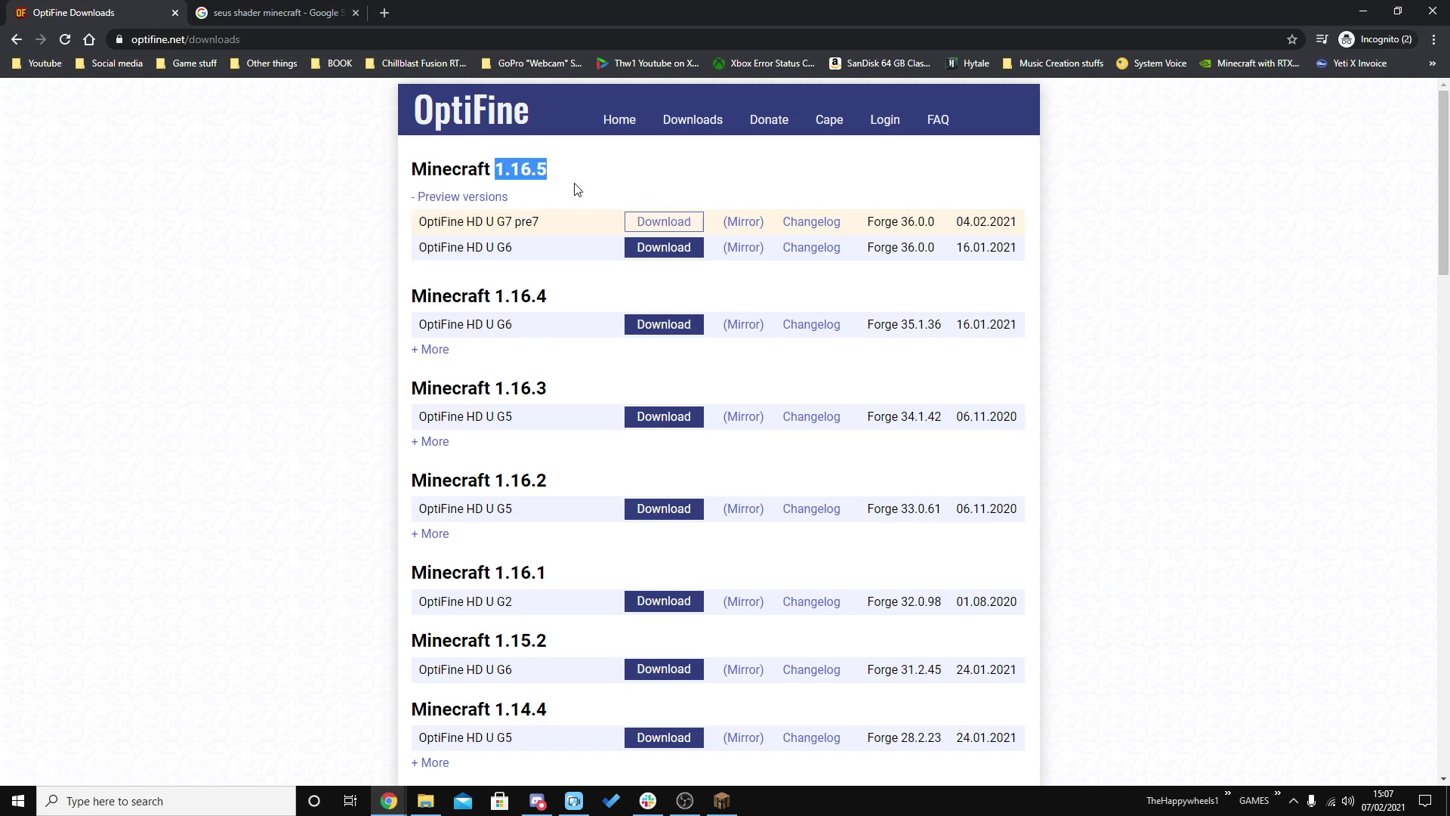
left_click(465, 198)
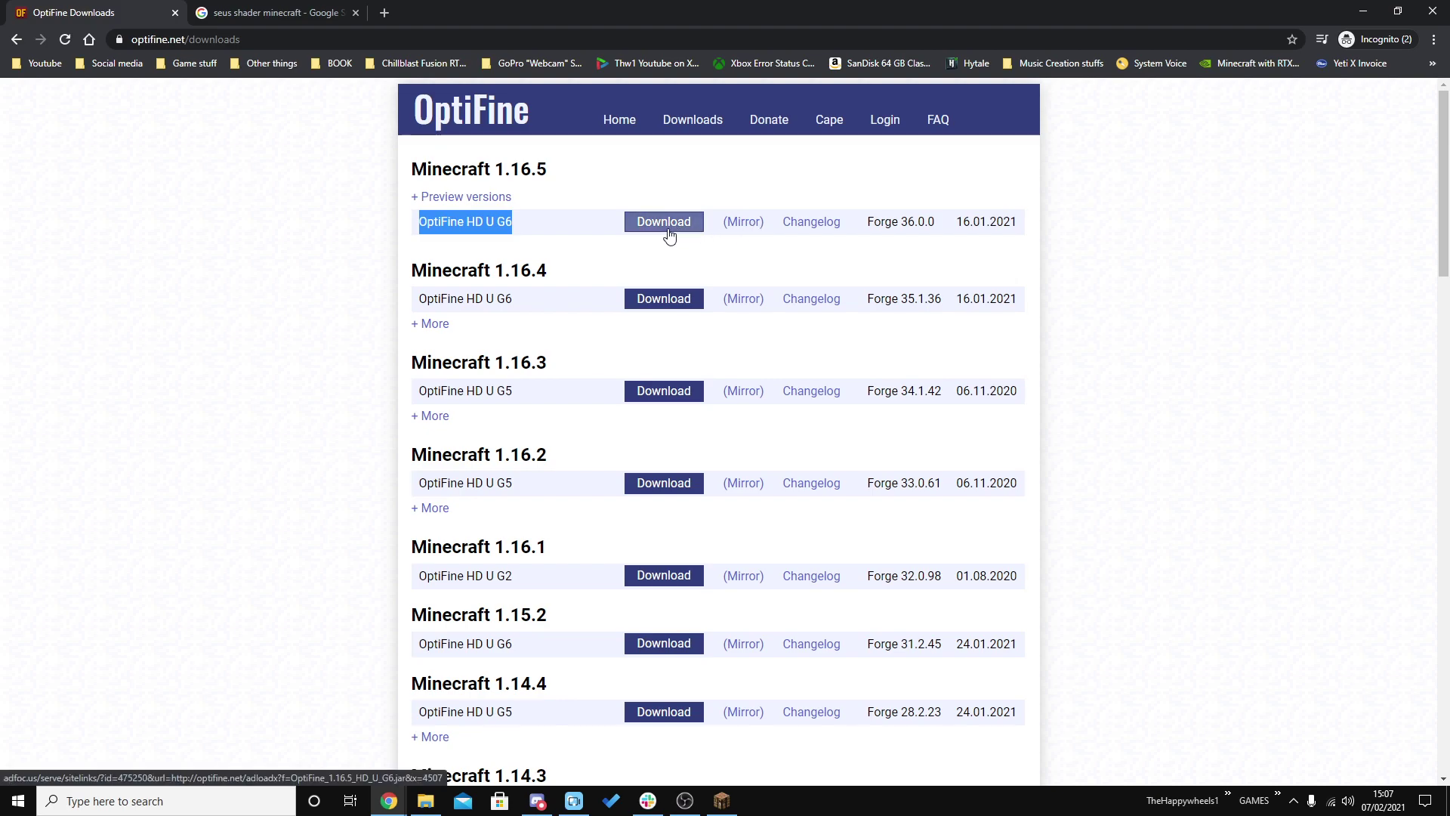
Step: Download the OptiFine HD U G6 jar for 1.16.5 and keep it despite the warning
left_click(745, 227)
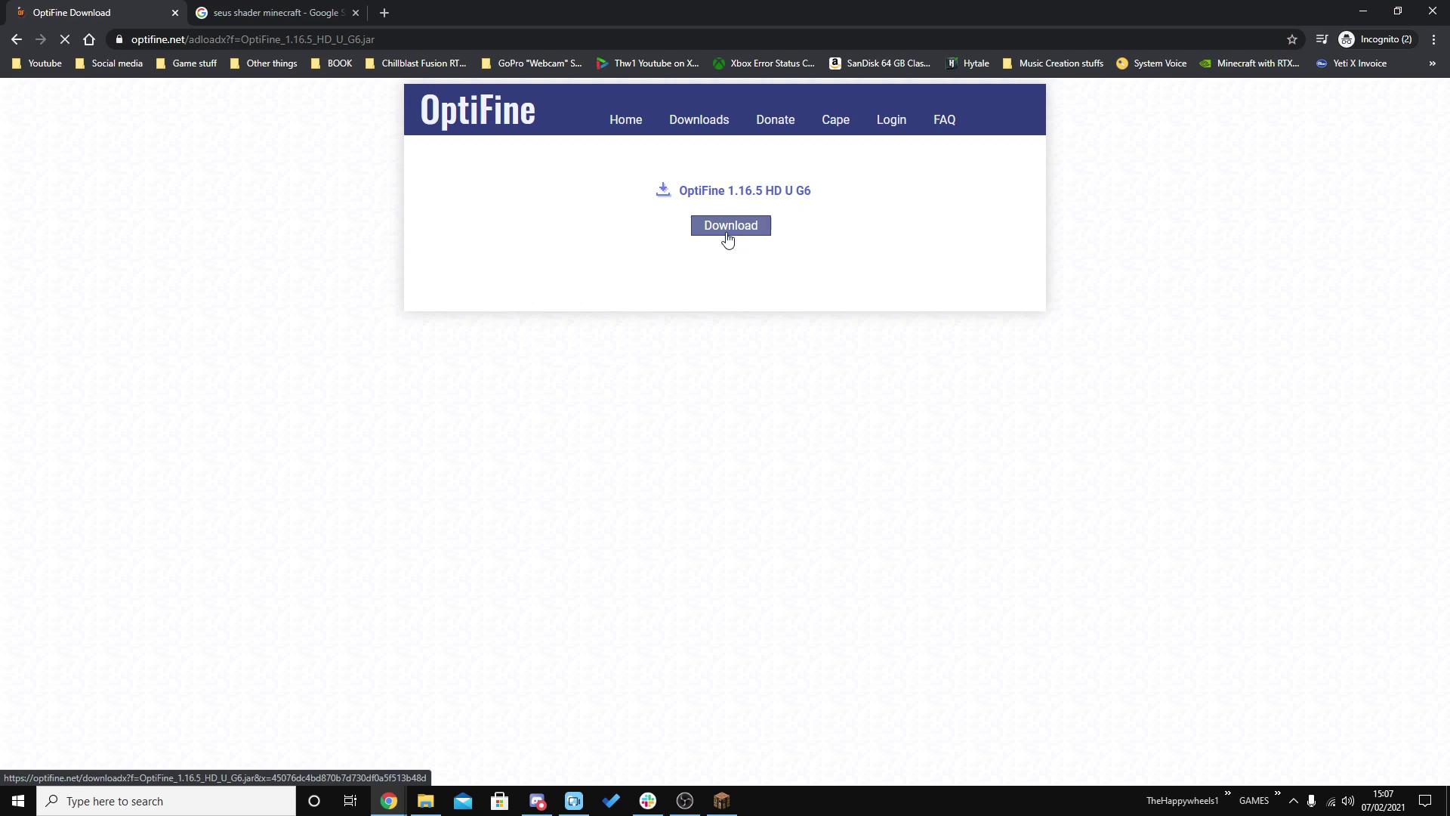
left_click(727, 238)
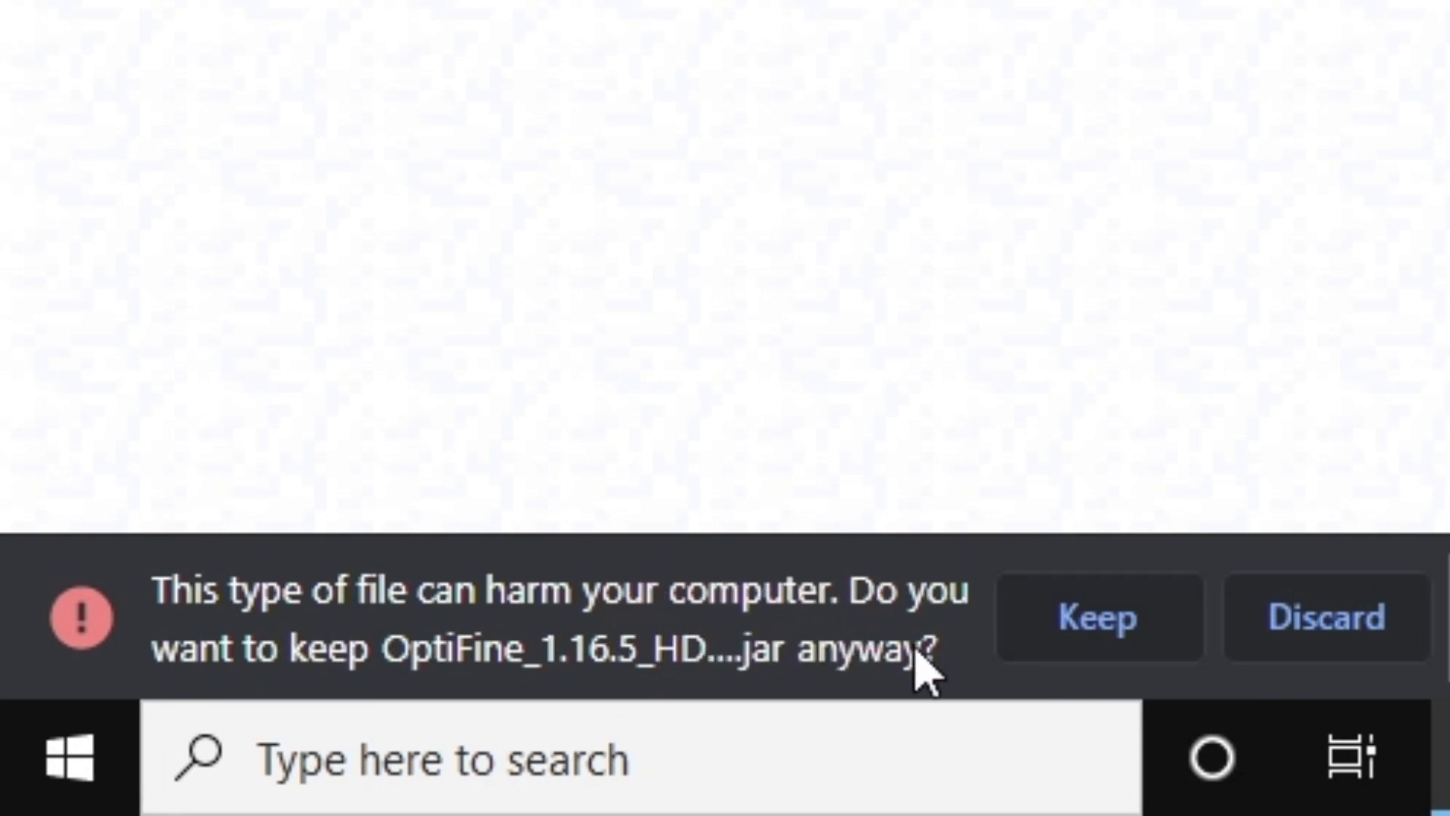
left_click(1111, 638)
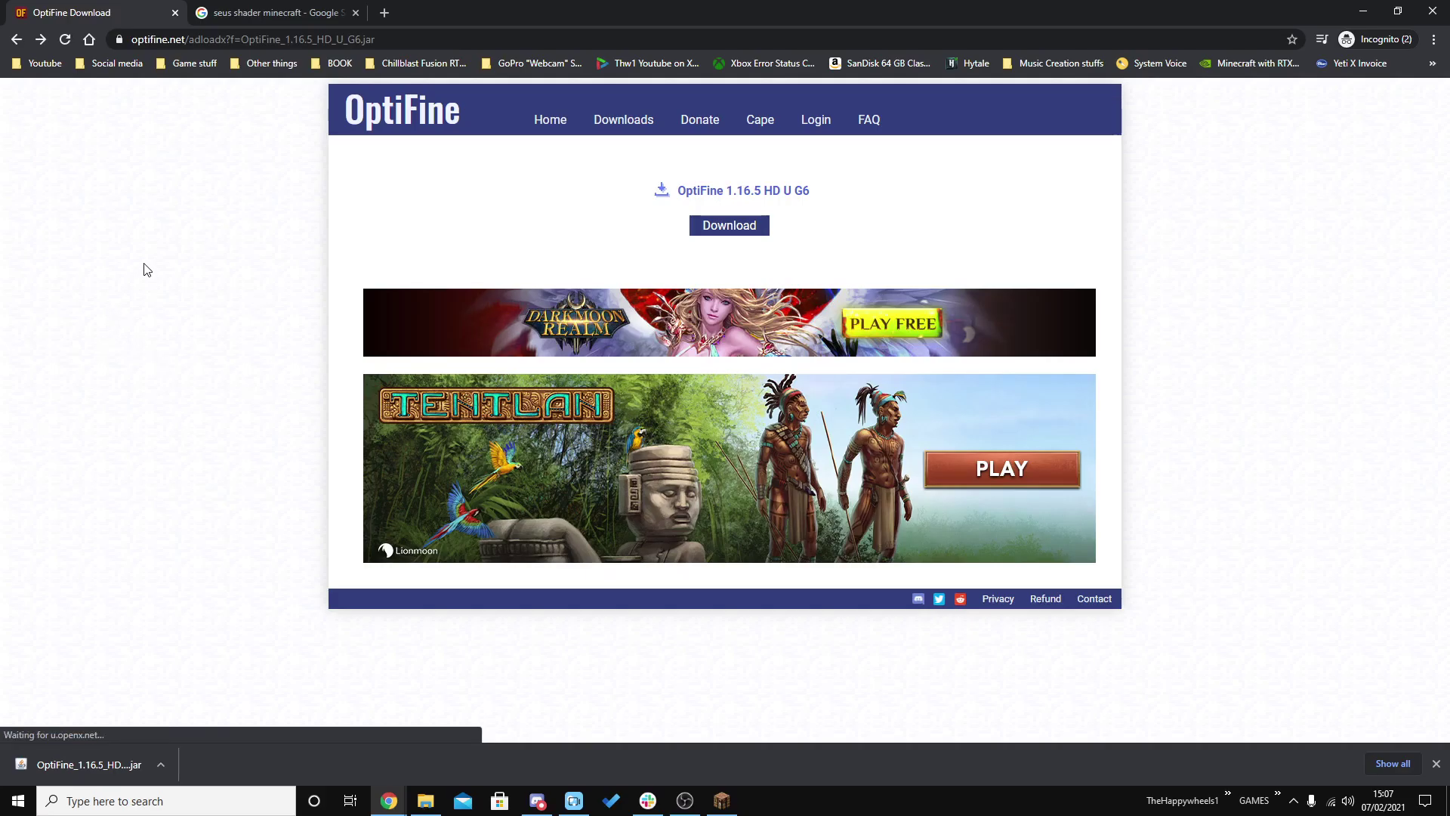
Step: Open the Sonic Ether SEUS page from the results and download the SEUS Renewed 1.0.1 zip
left_click(318, 13)
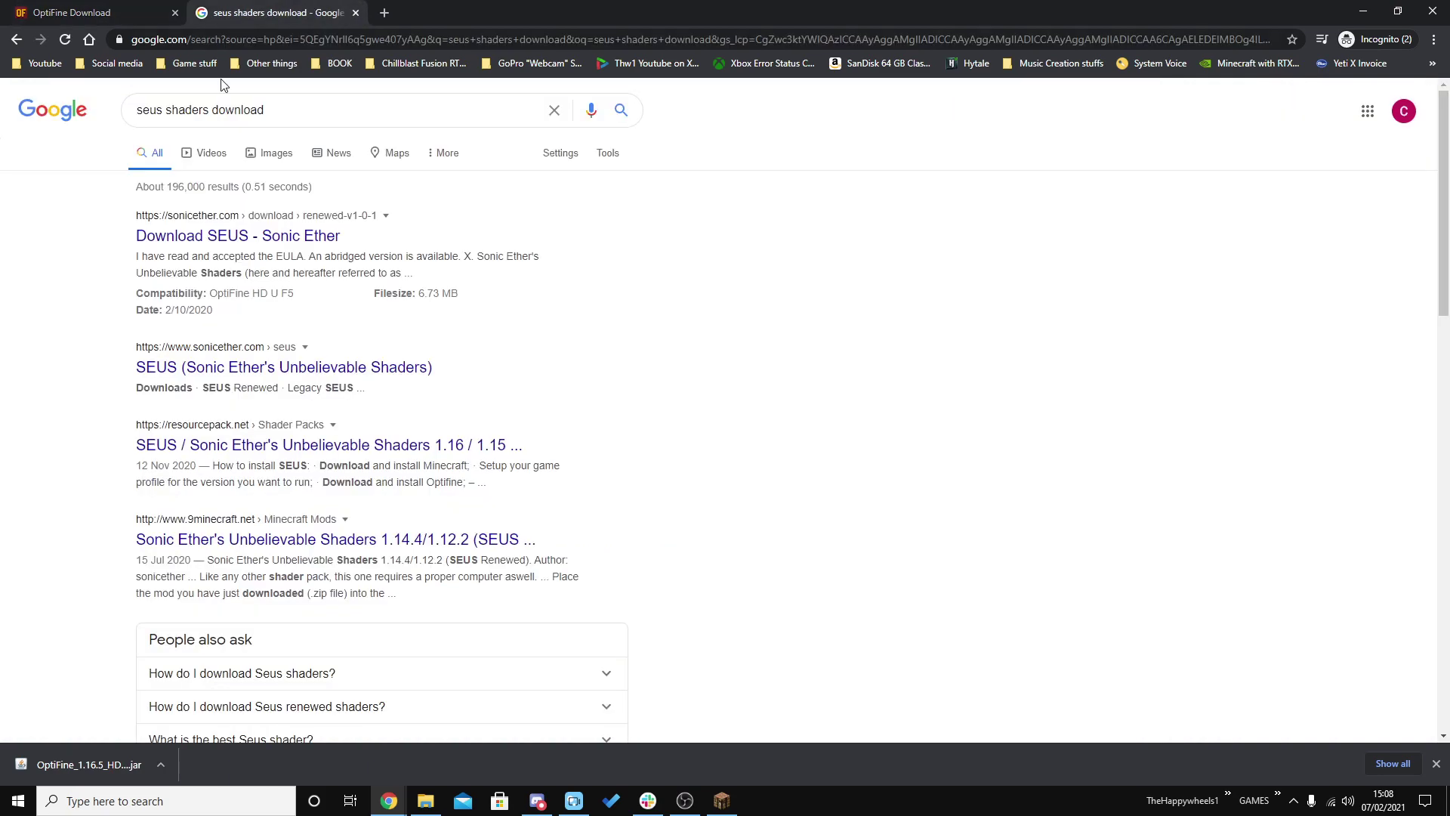
left_click(155, 235)
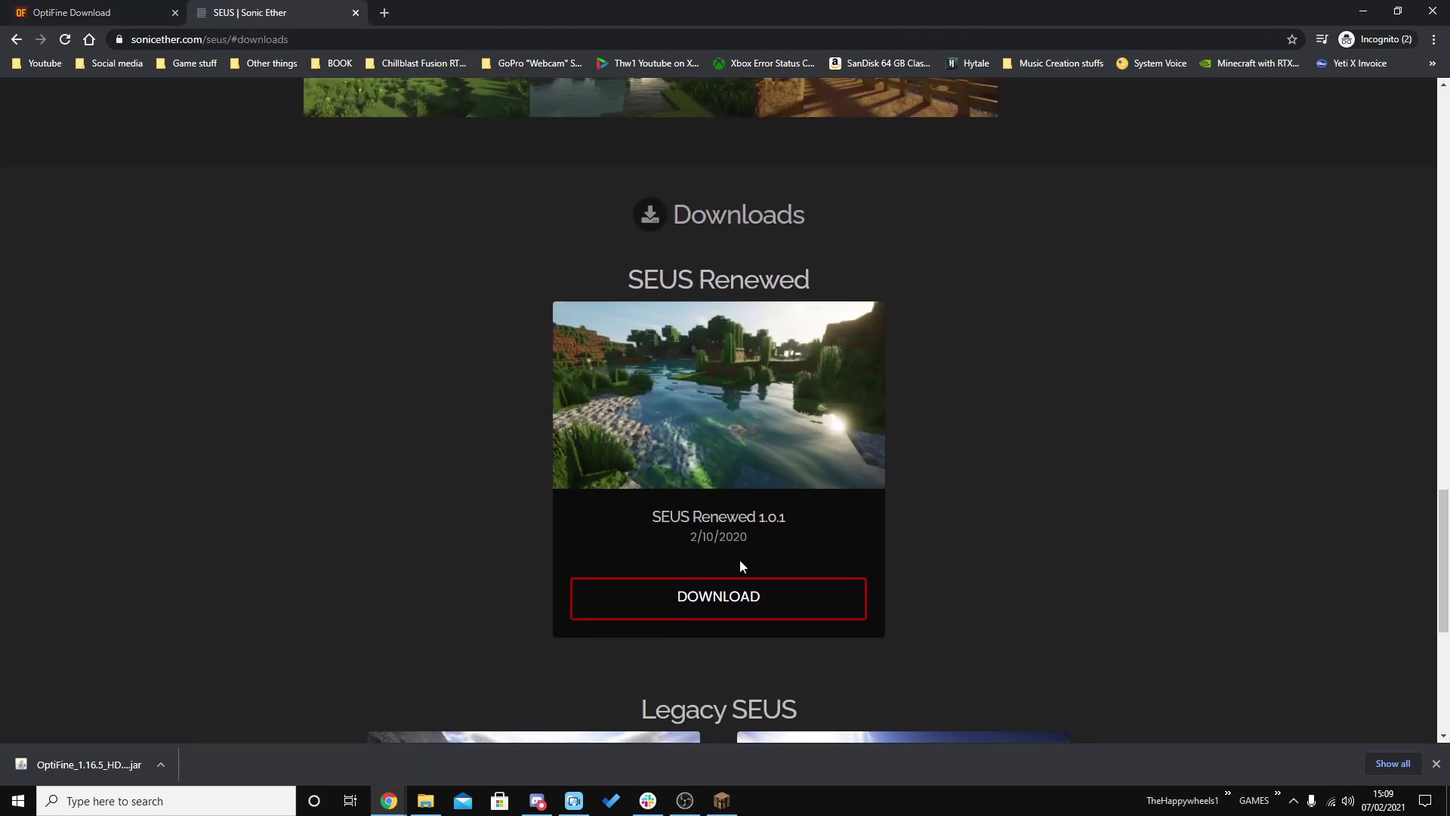
left_click(748, 609)
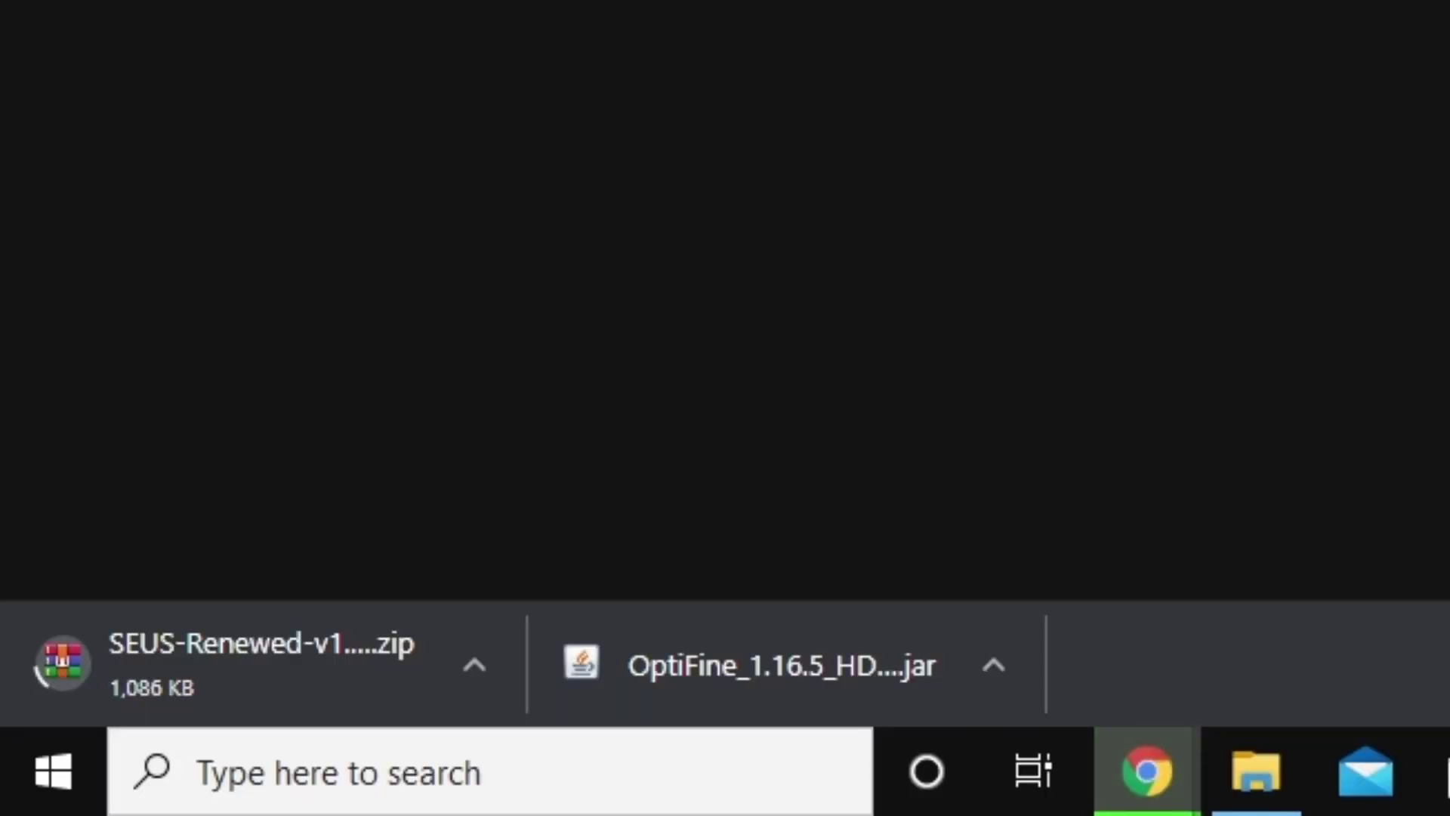
Step: Run the downloaded OptiFine HD U G6 installer into .minecraft and confirm the success message
left_click(765, 656)
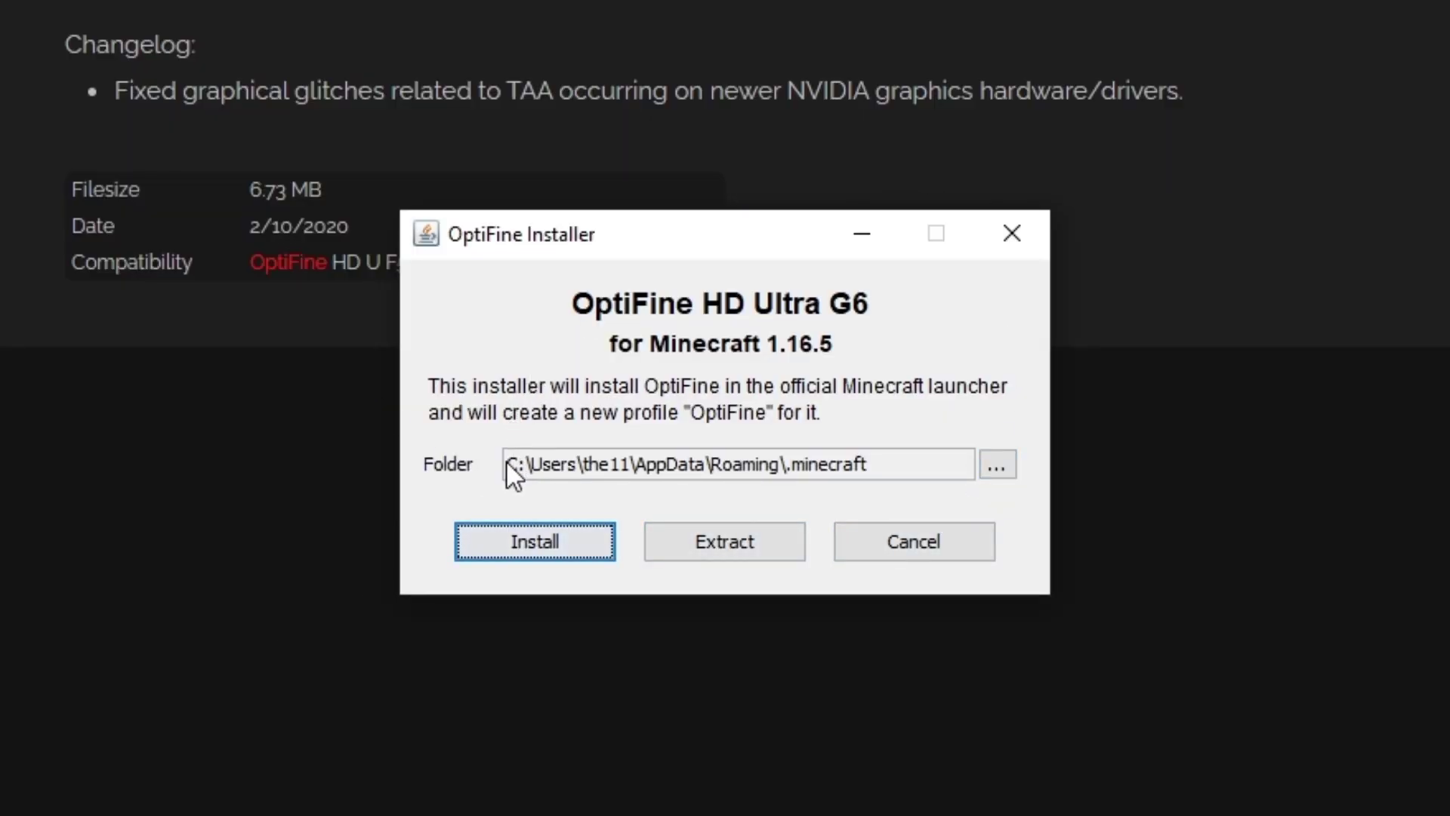
left_click_drag(506, 464, 878, 462)
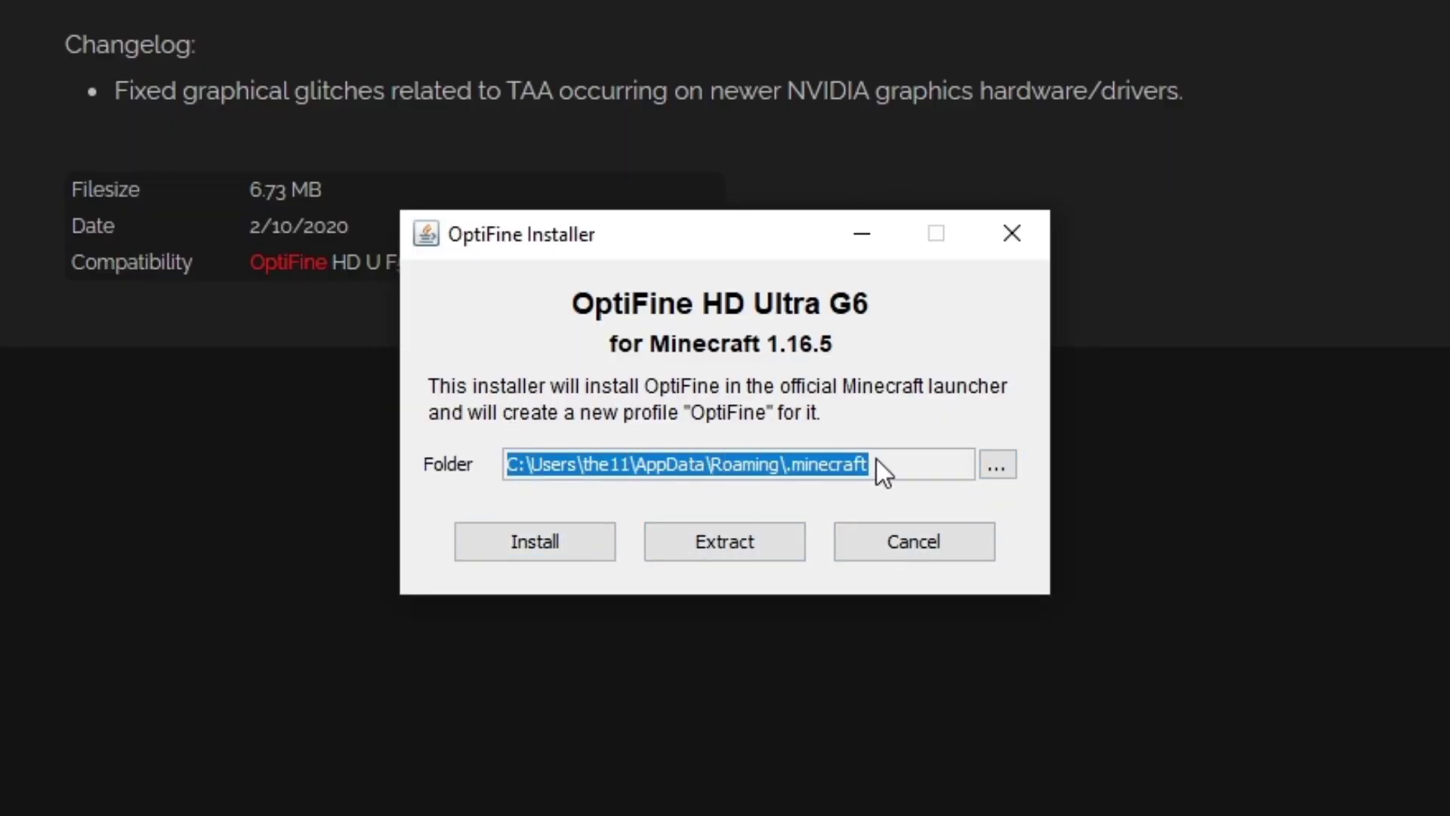
left_click(551, 553)
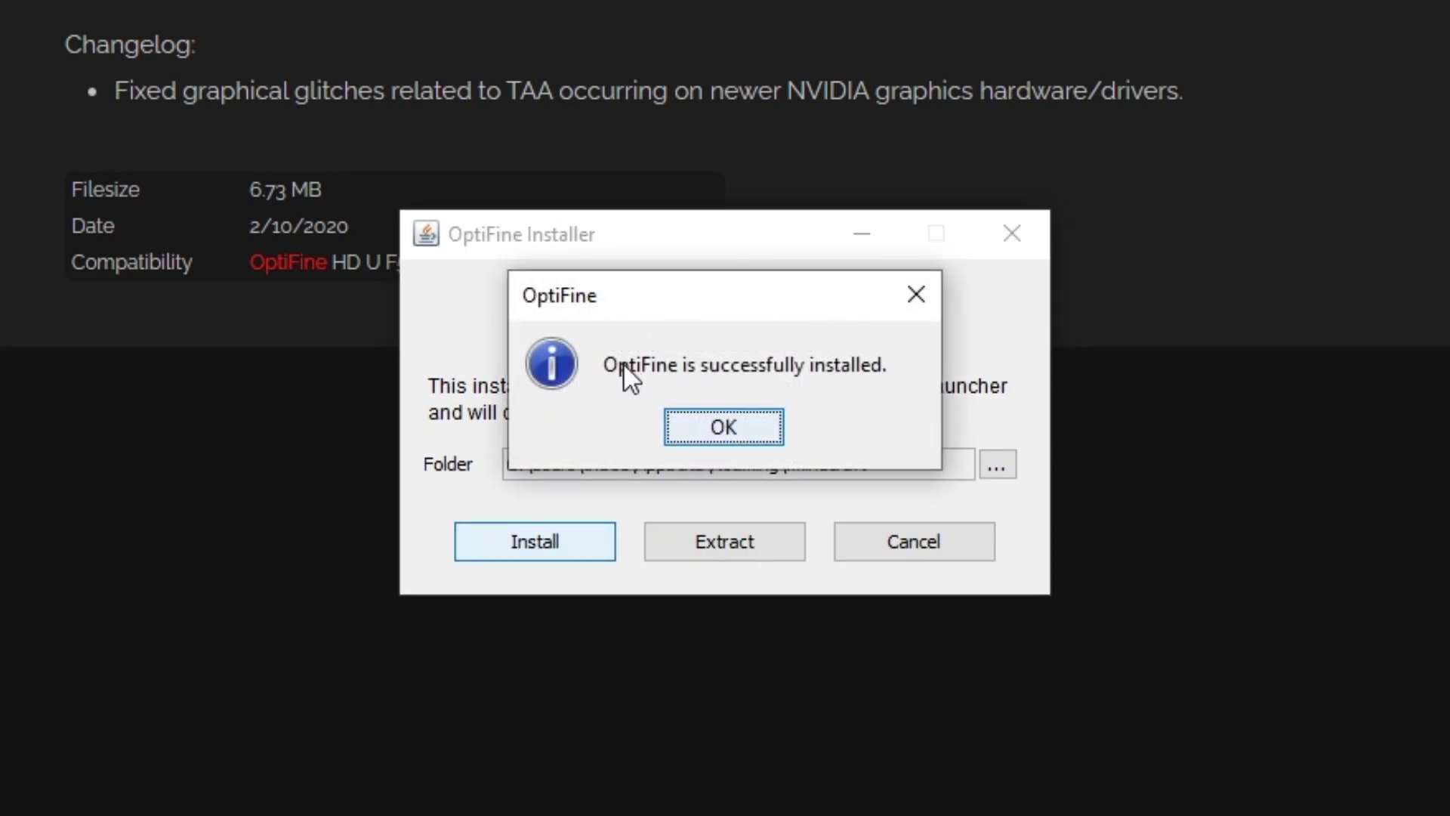
left_click(743, 441)
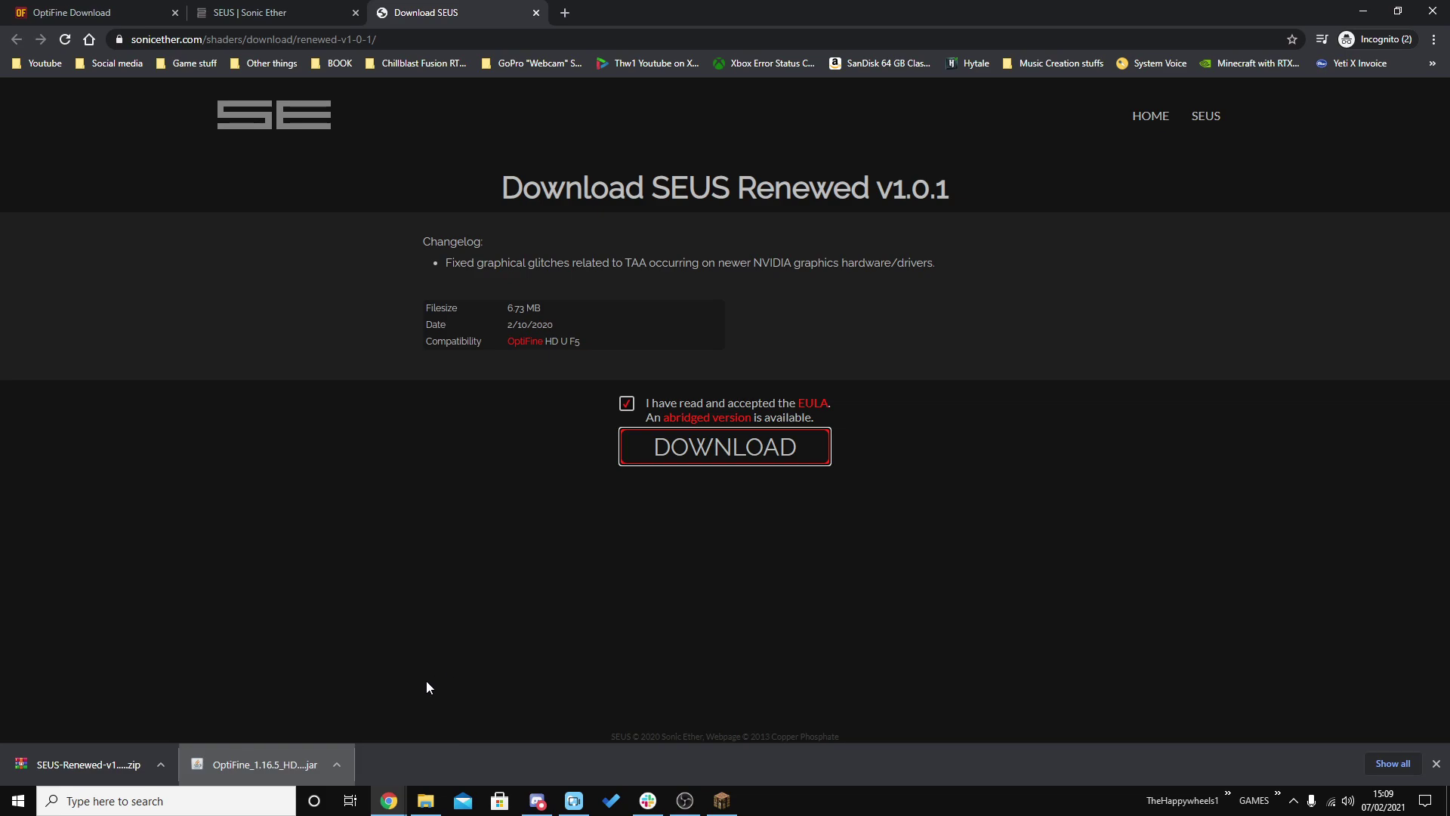
Step: Start the Minecraft Launcher and choose the OptiFine [MAIN] installation to play
key("super")
type("minecraft")
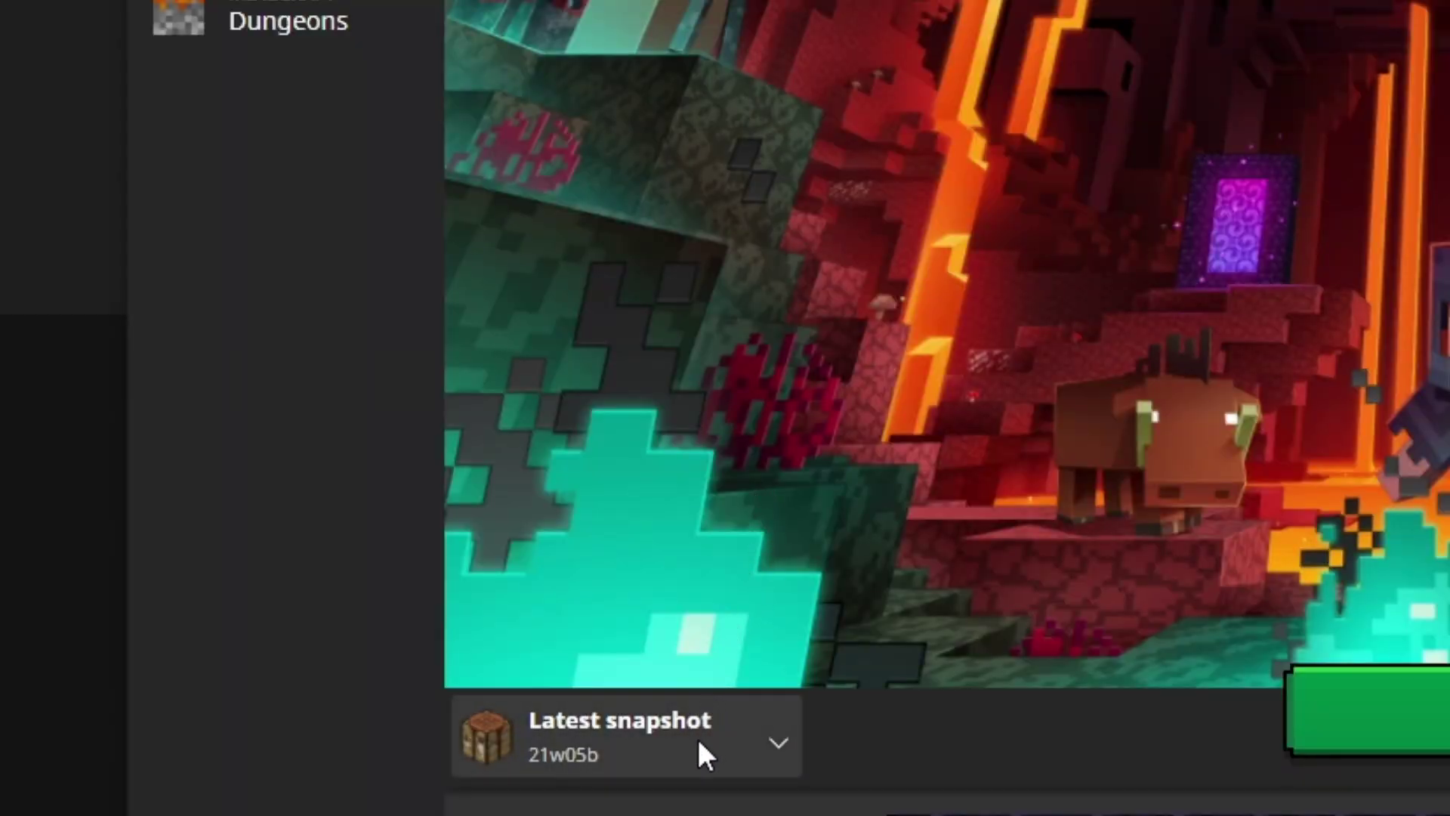
left_click(646, 727)
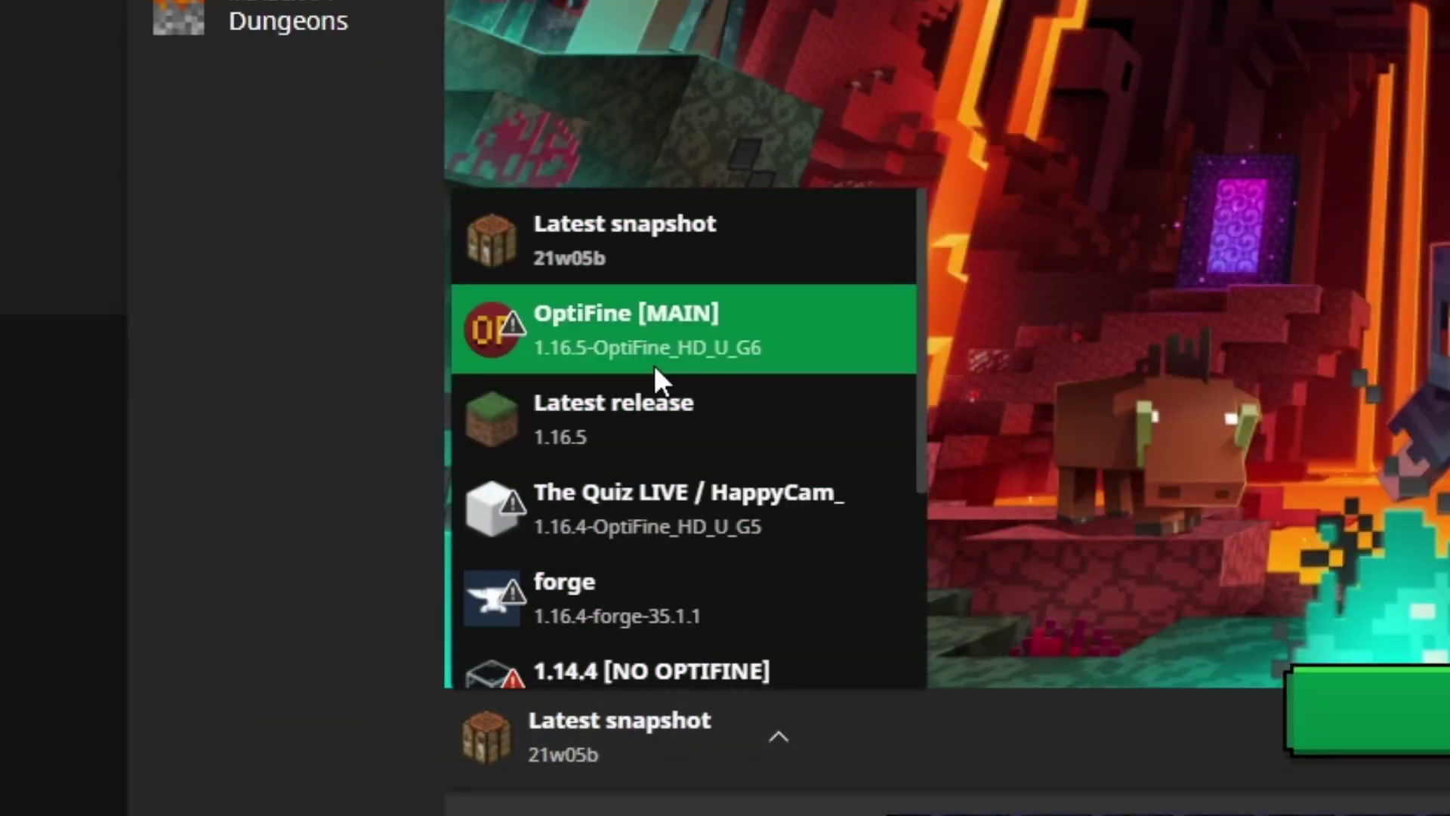
scroll(654, 378, "down", 4)
scroll(680, 401, "down", 2)
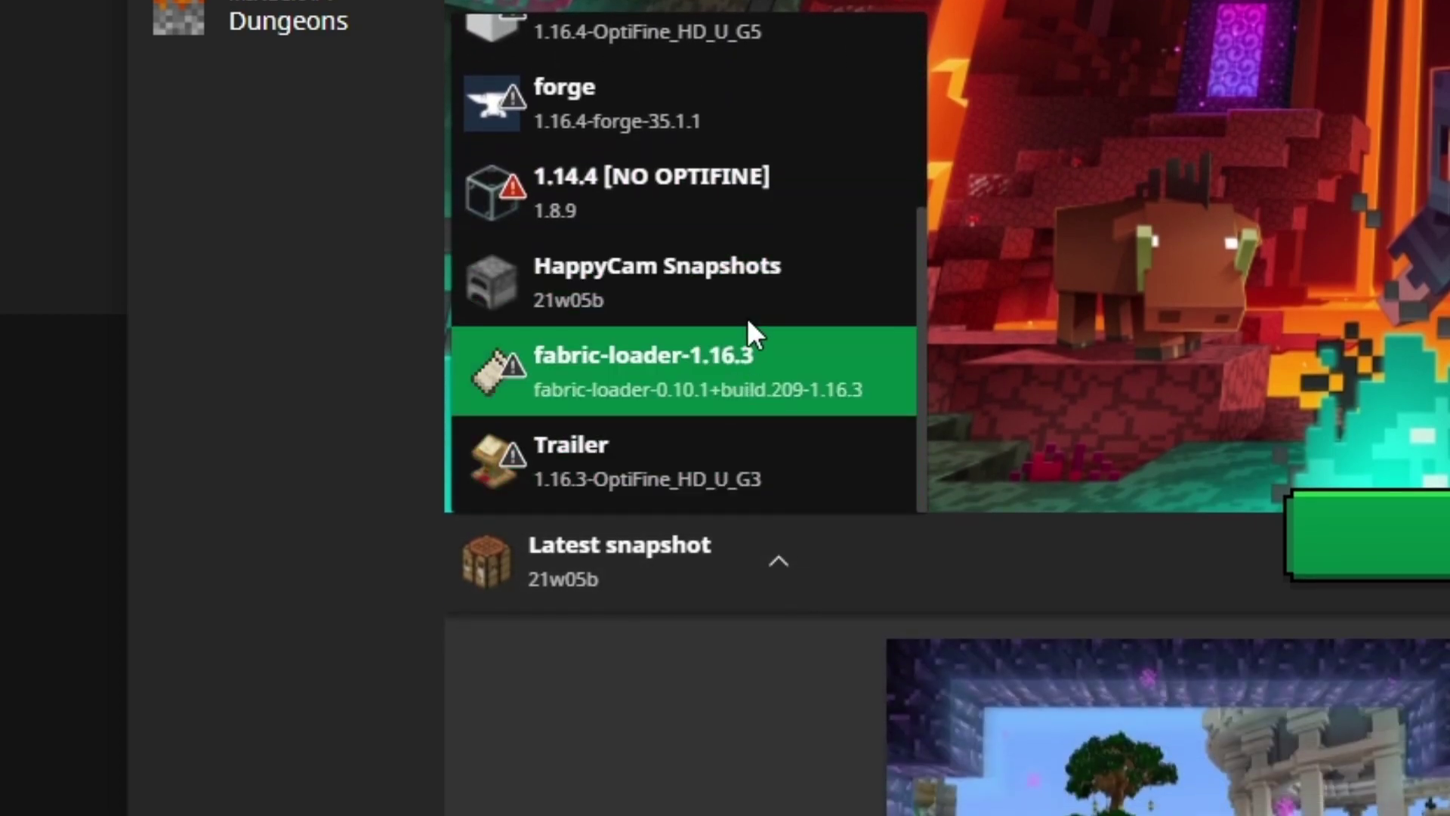
scroll(748, 324, "up", 4)
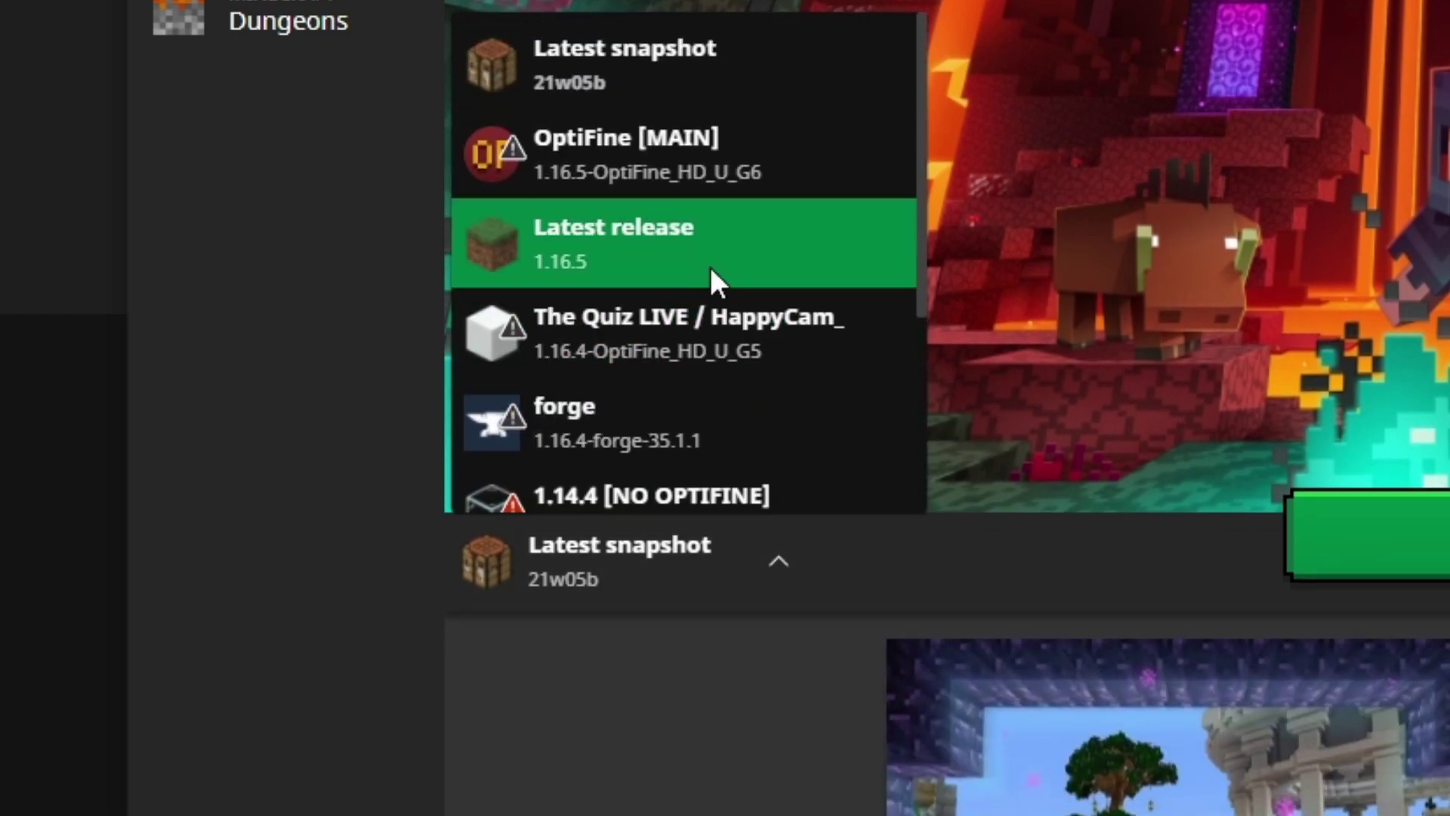
left_click(566, 168)
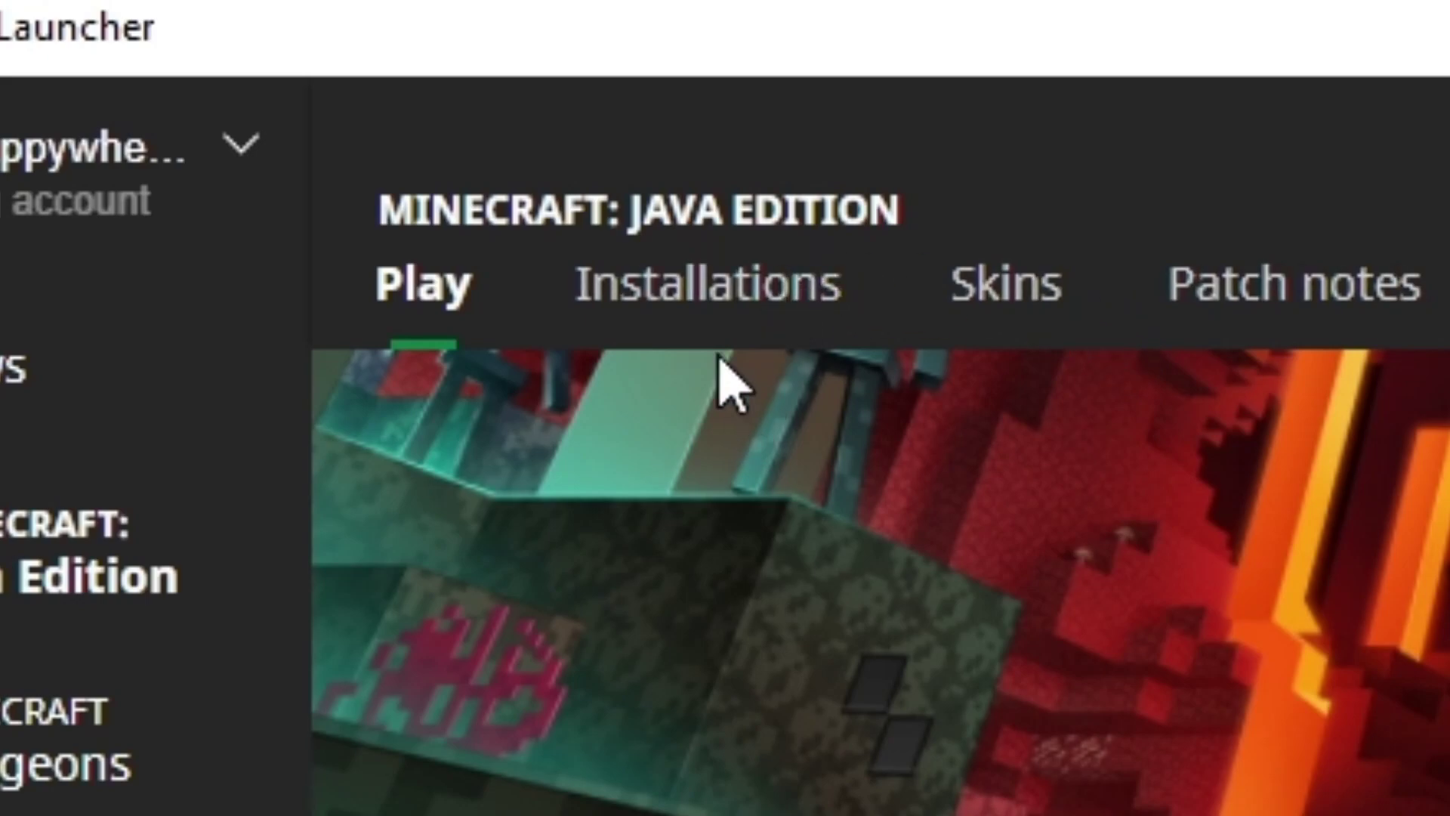
Step: Check OptiFine [MAIN] uses 1.16.5-OptiFine_HD_U_G6 in Installations, then cancel
left_click(709, 281)
left_click(650, 283)
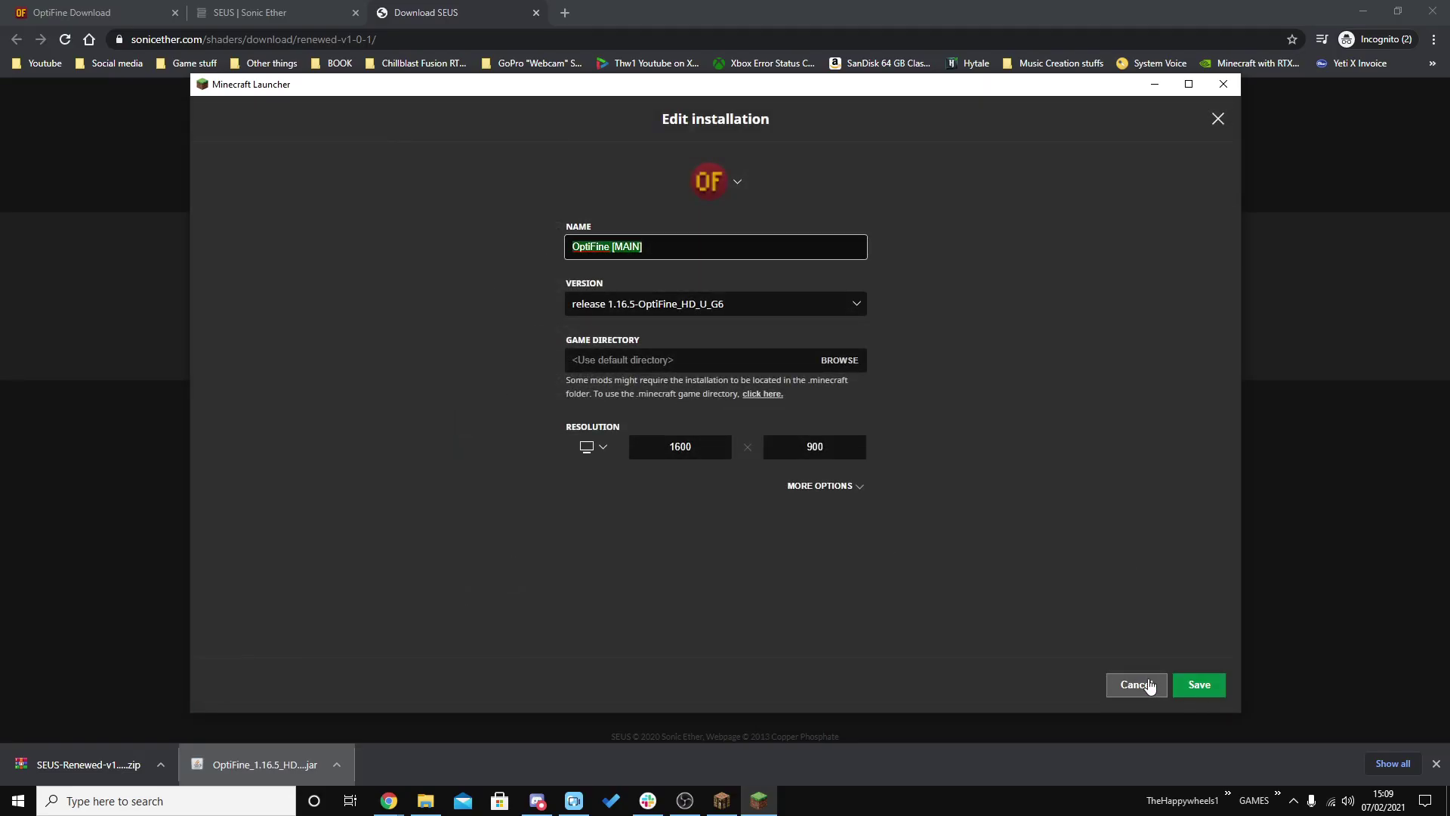
left_click(1149, 685)
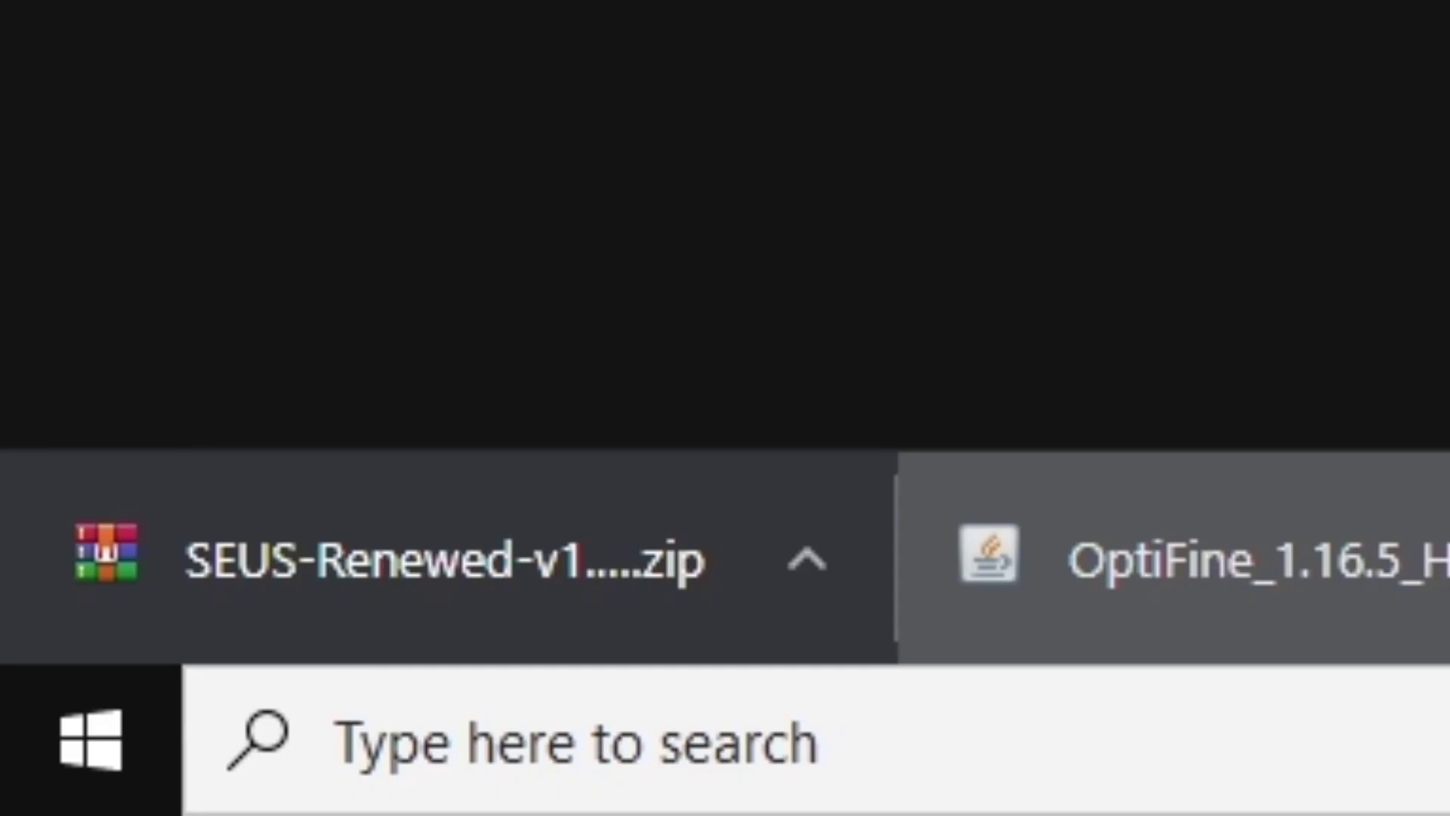
Step: Open the .minecraft shaderpacks folder via %appdata% in File Explorer
key("super")
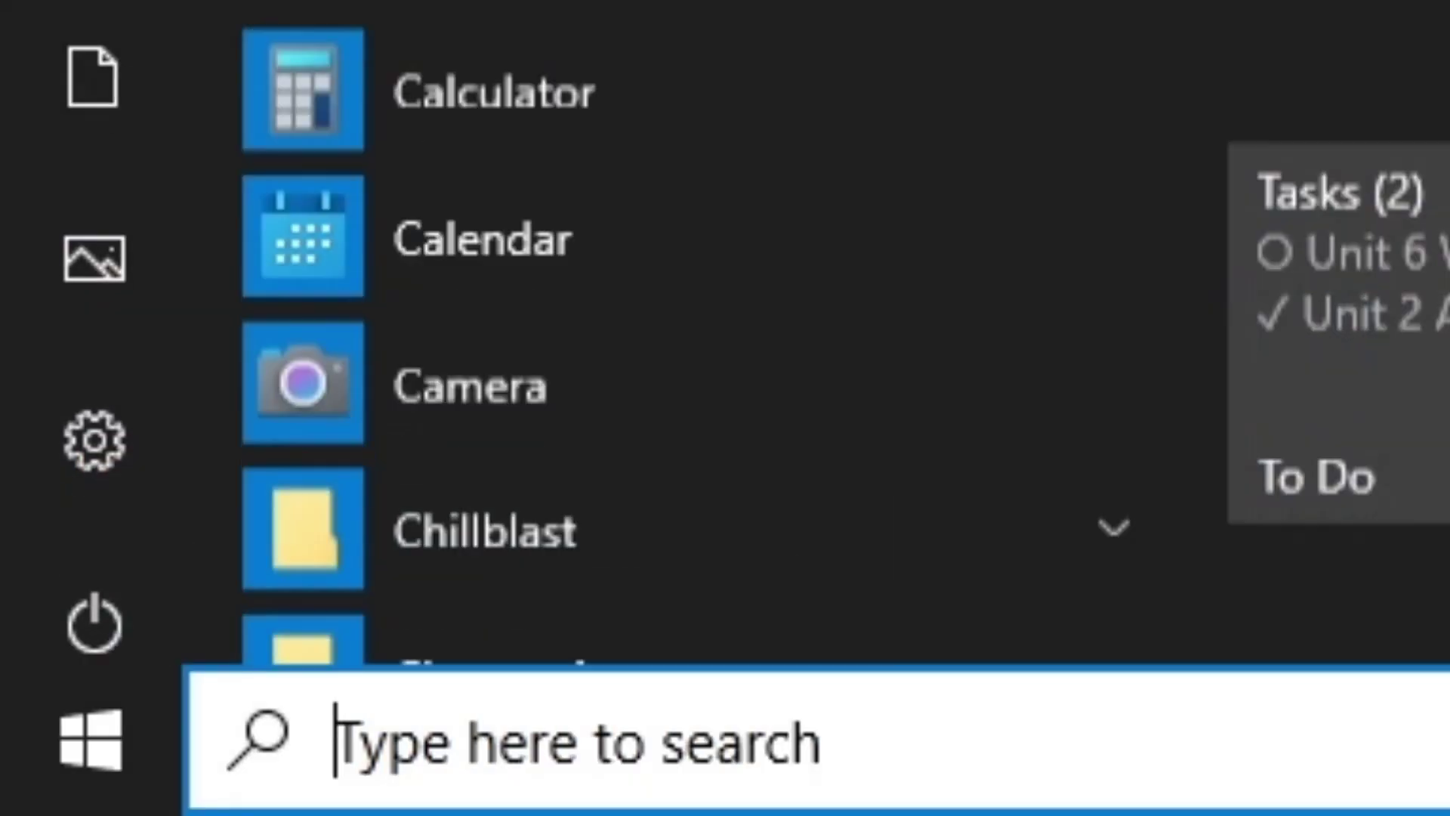
type("%appdata%")
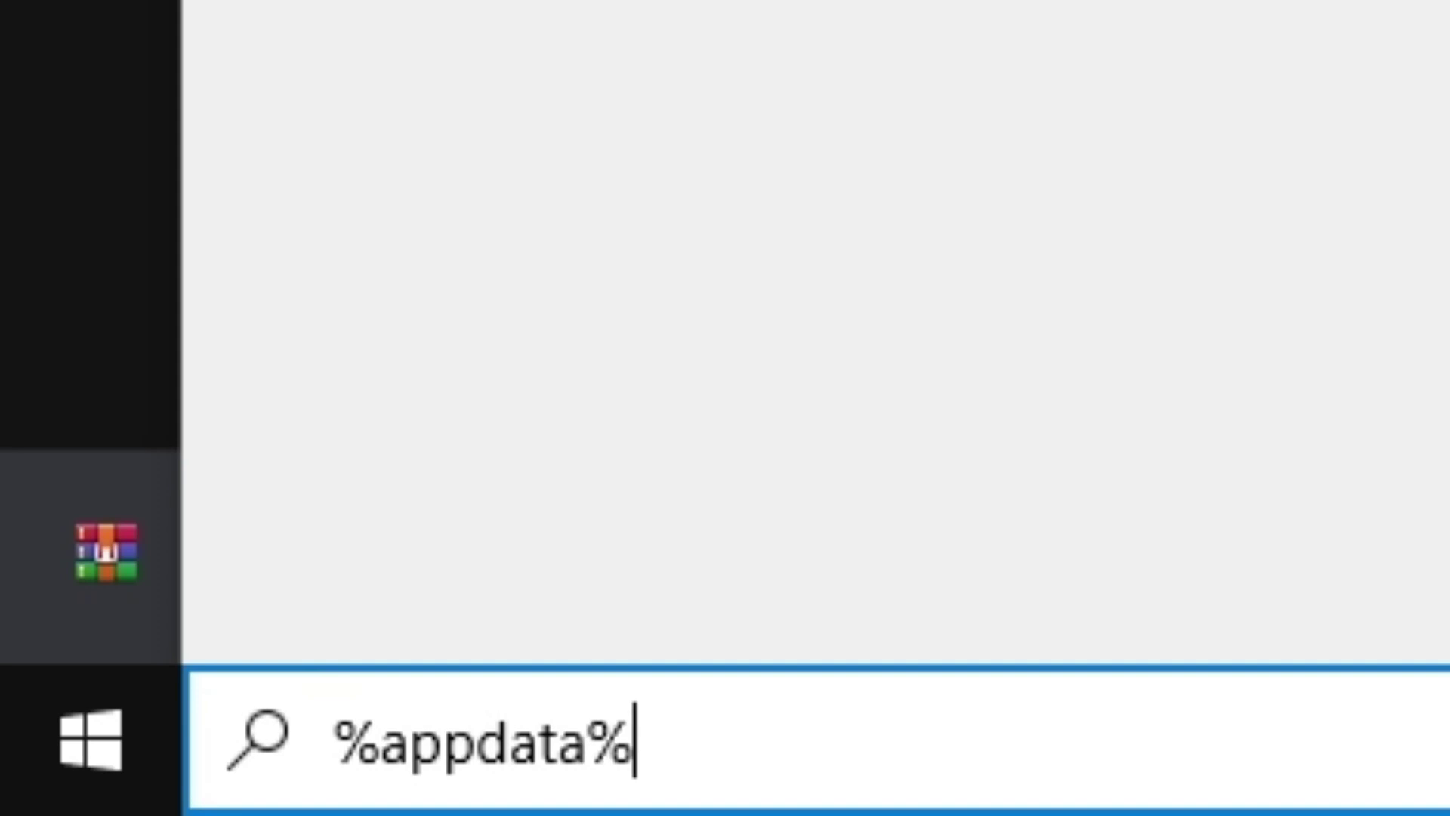
key("Return")
double_click(574, 351)
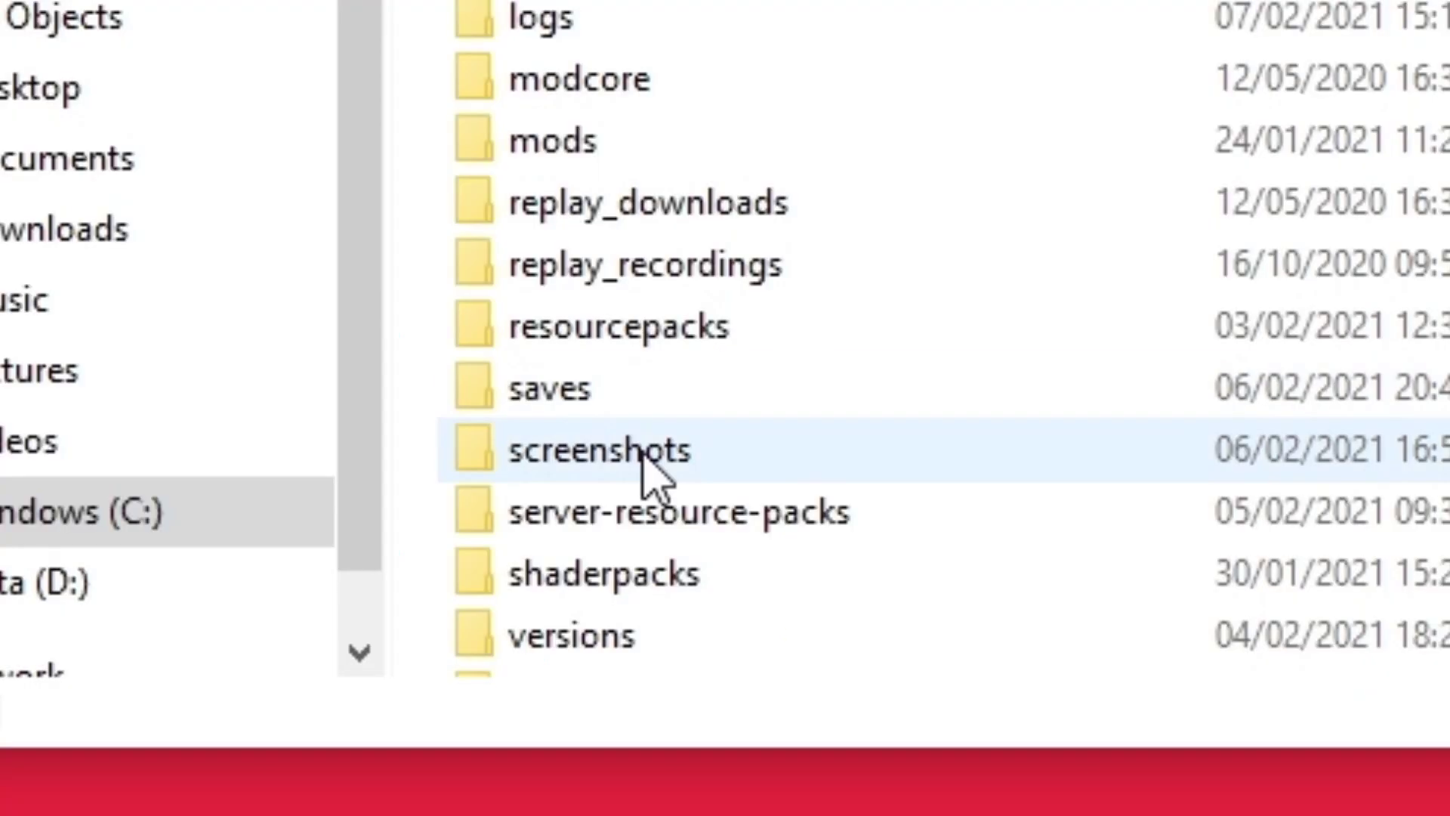
scroll(535, 660, "down", 1)
left_click(541, 615)
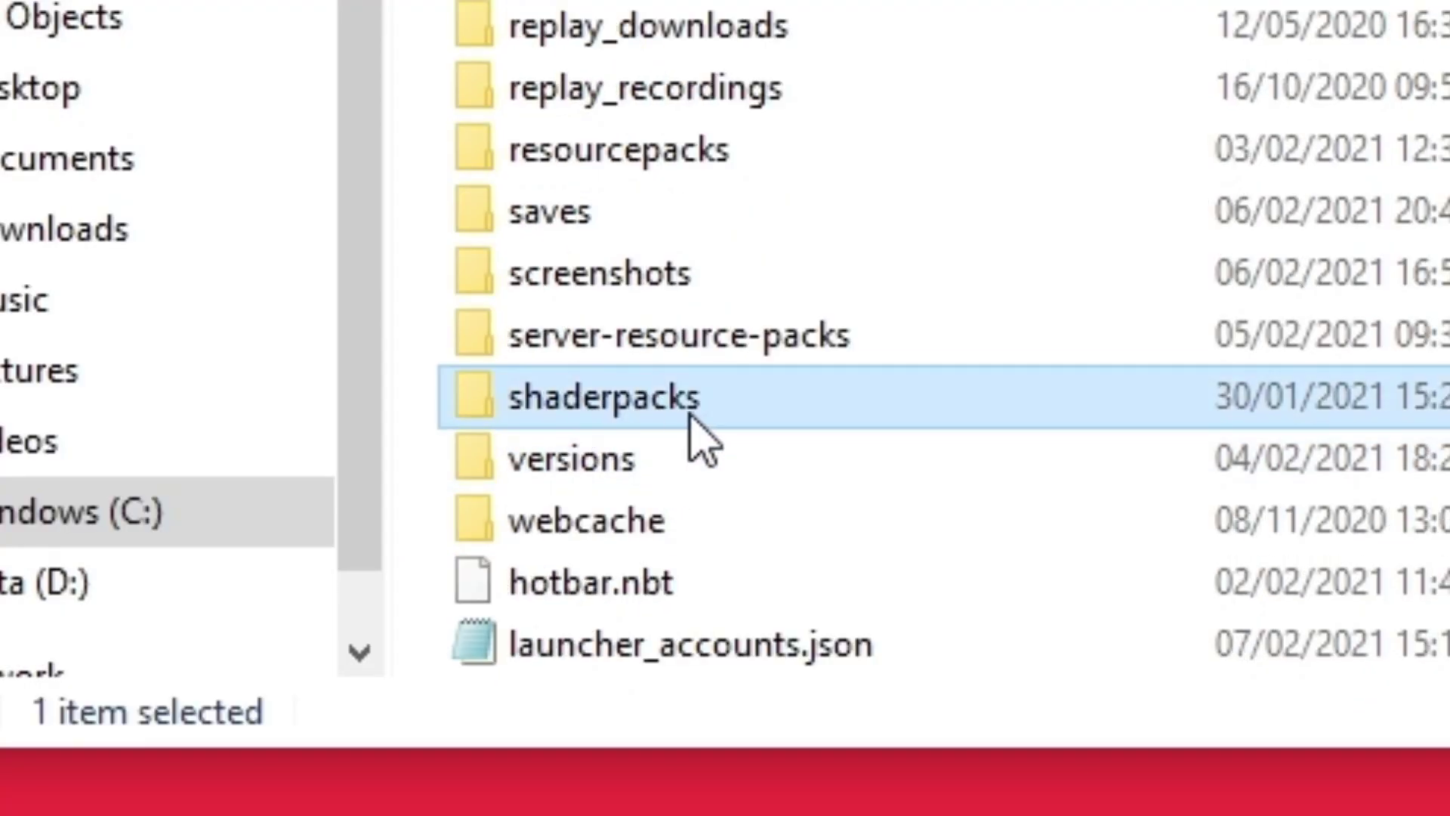
double_click(691, 419)
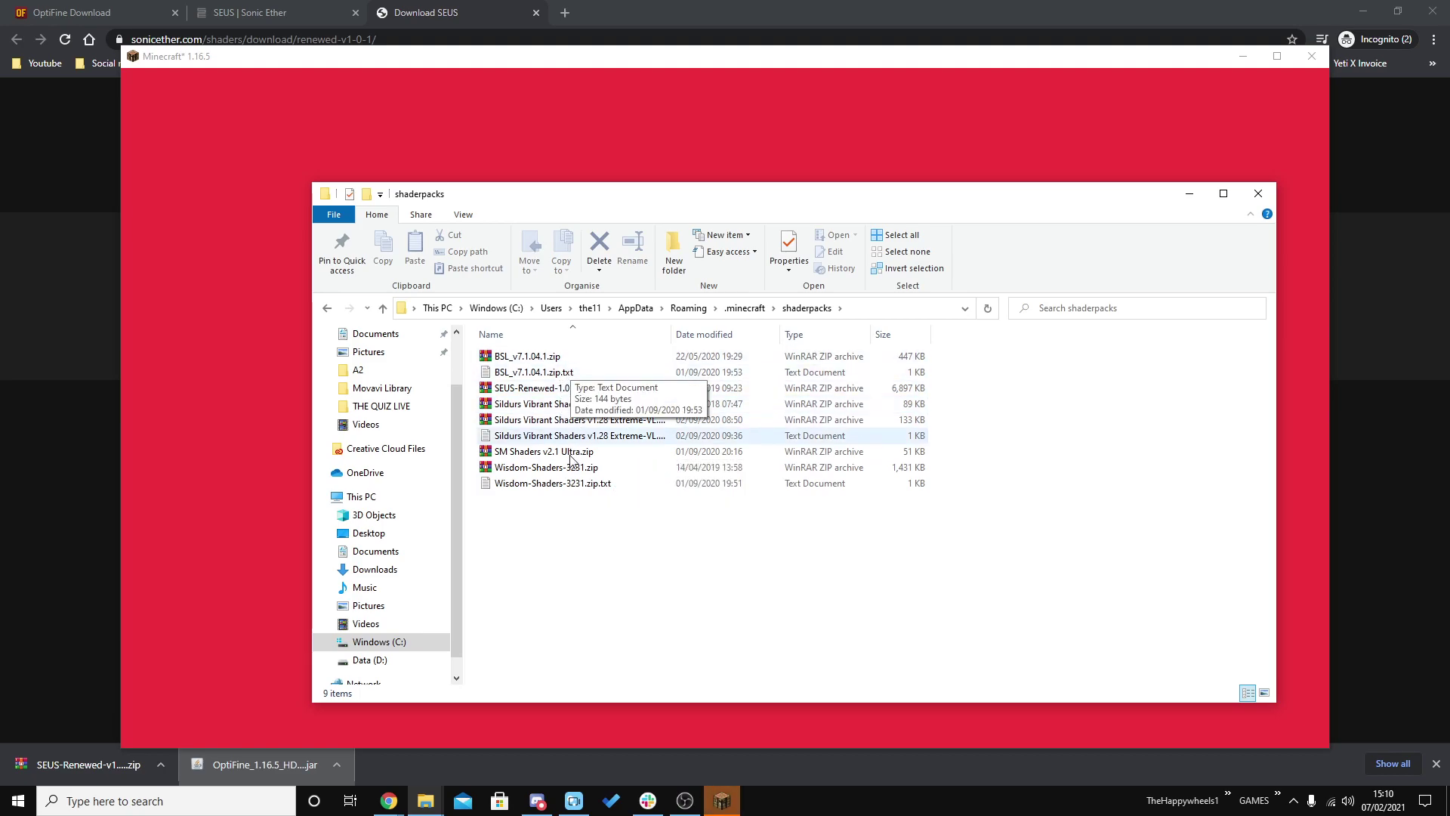
Step: Drag the downloaded SEUS-Renewed-v1.0.1.zip from Chrome into shaderpacks
left_click(565, 390)
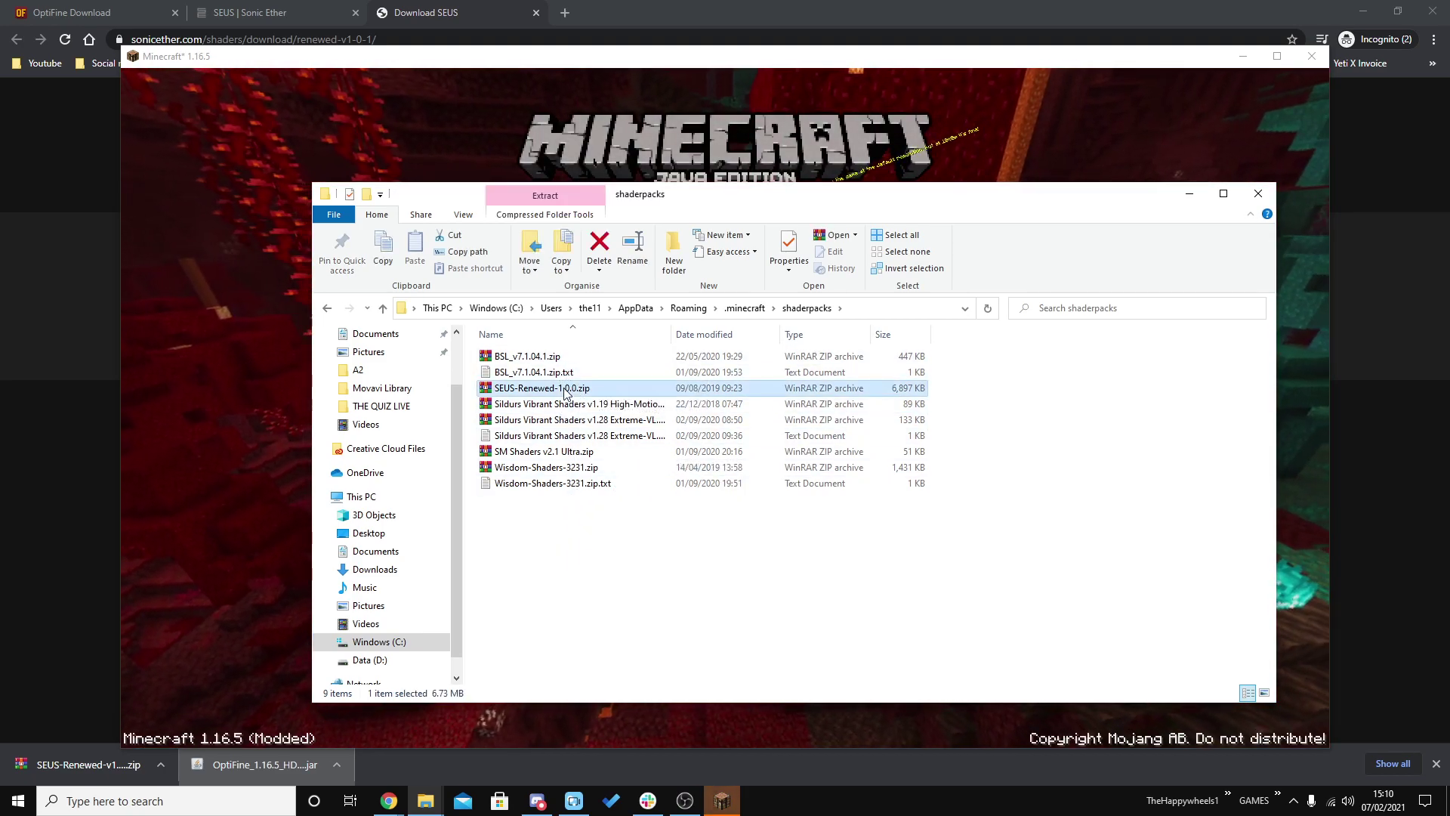
left_click(560, 565)
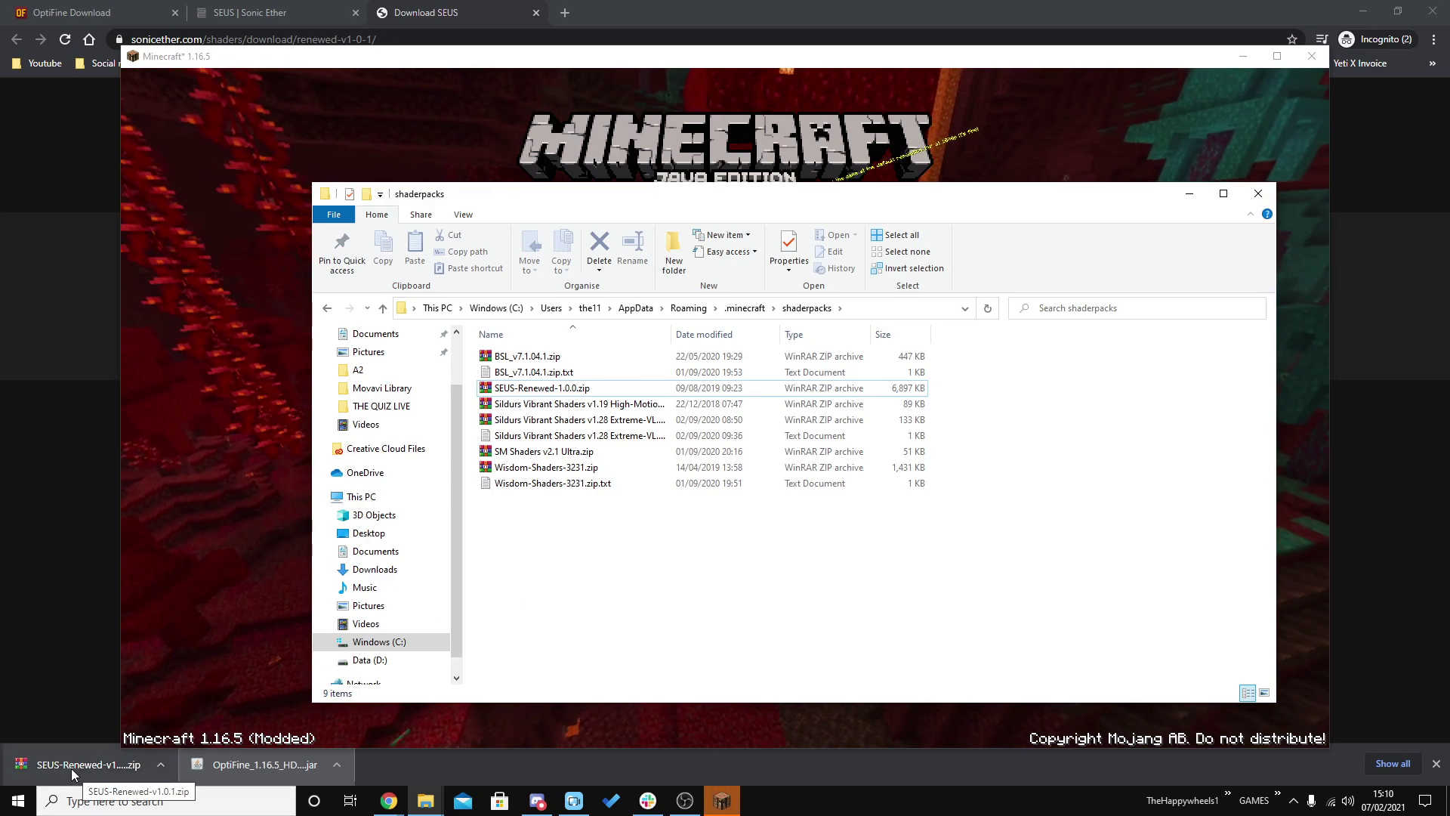
left_click_drag(73, 772, 570, 523)
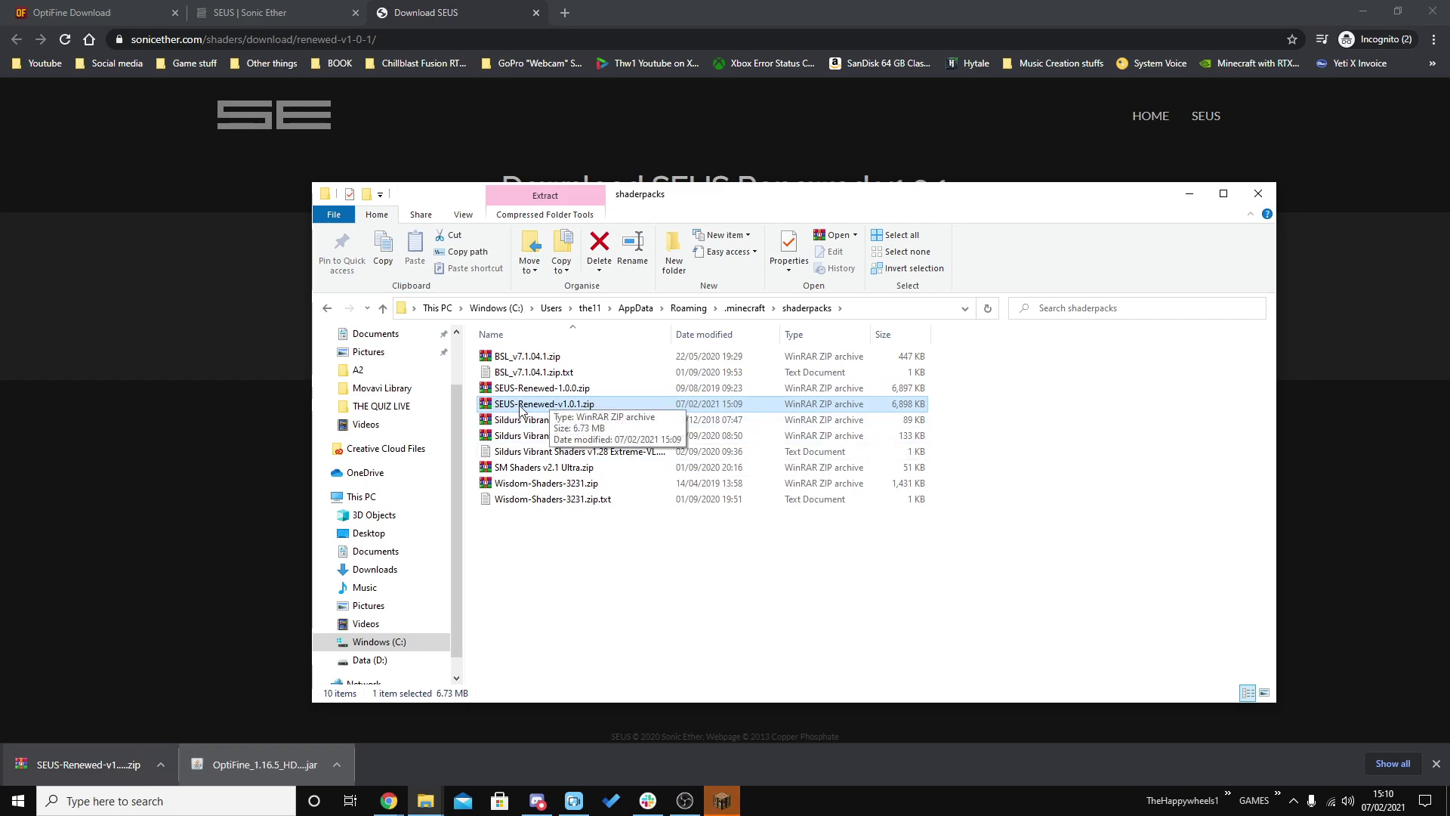
Step: In Minecraft's Options > Video Settings > Shaders, select SEUS-Renewed-v1.0.1.zip
key("alt+Tab")
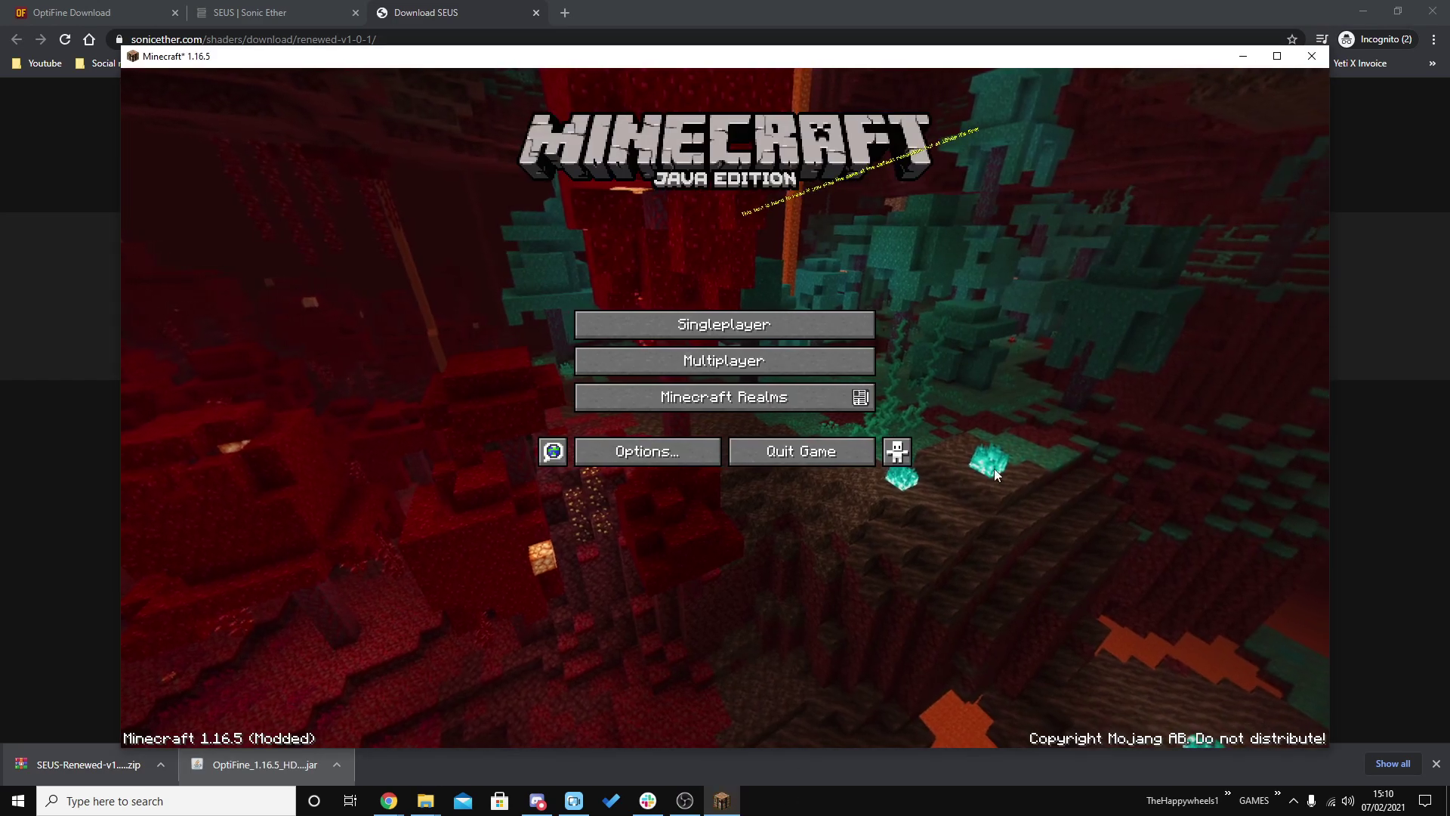
left_click(664, 453)
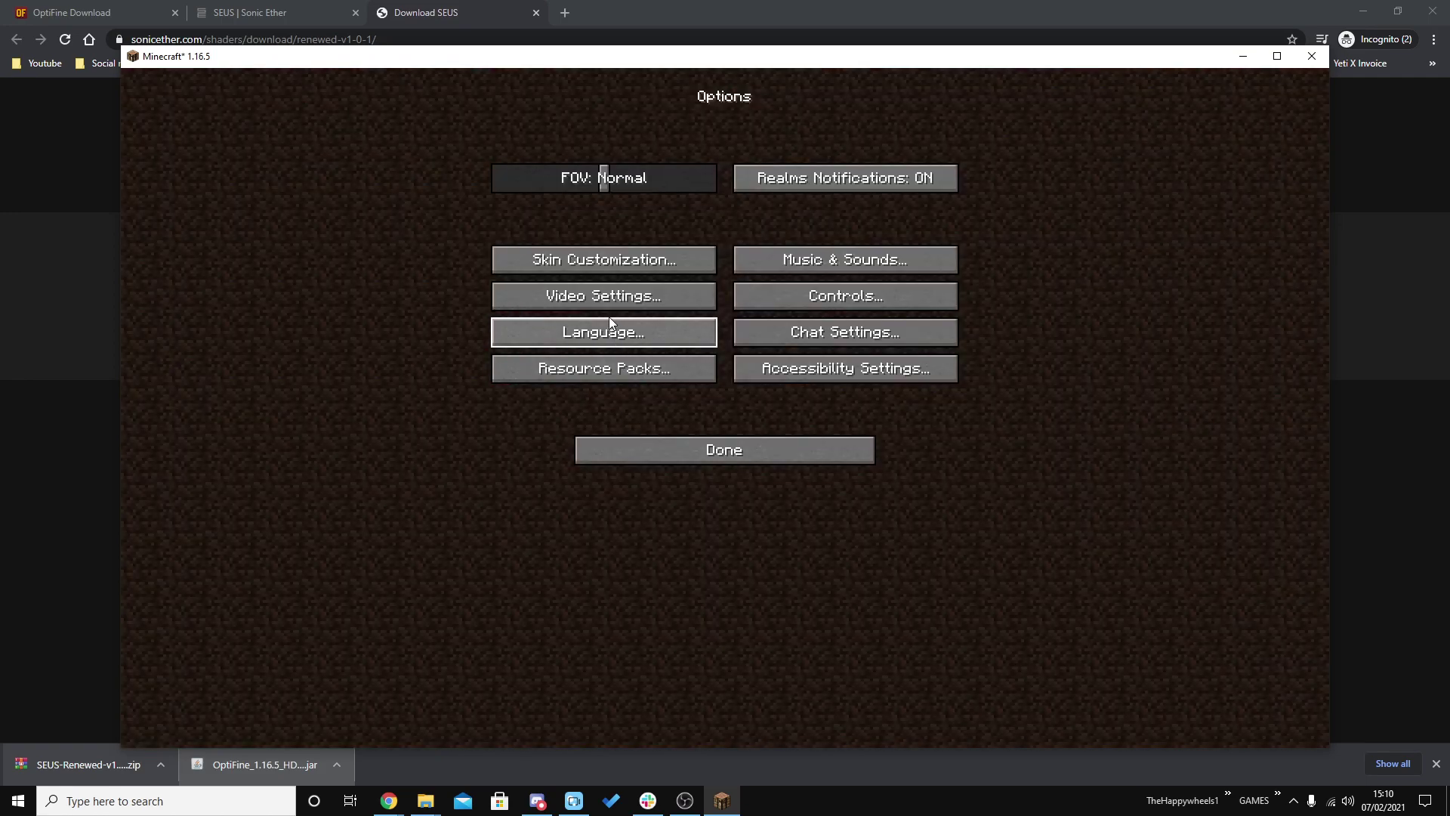
left_click(597, 302)
left_click(537, 376)
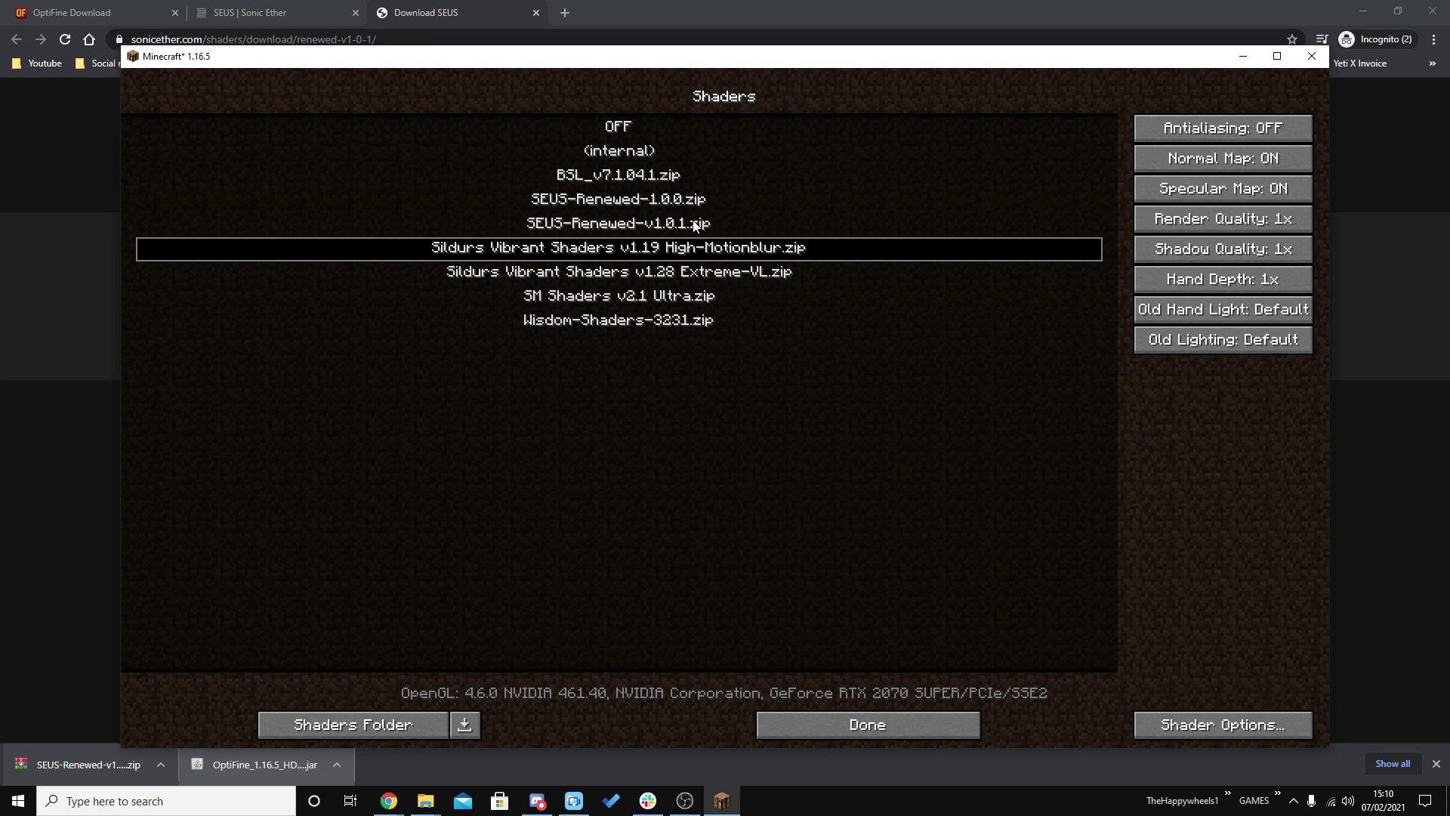
left_click(641, 231)
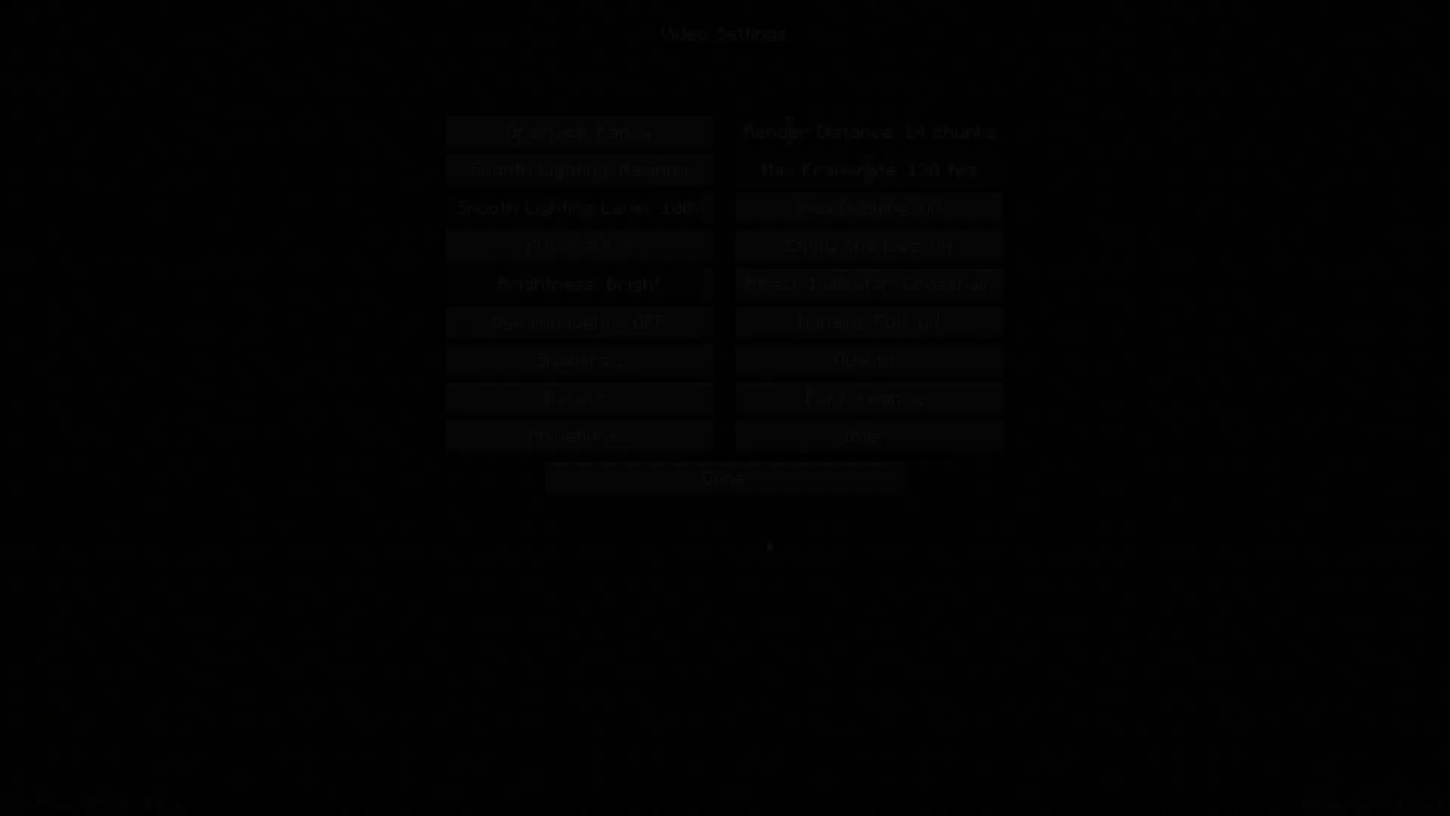
Step: Return to the main menu and load the singleplayer world 'The Quiz LIVE: New Studio'
key("Escape")
key("Escape")
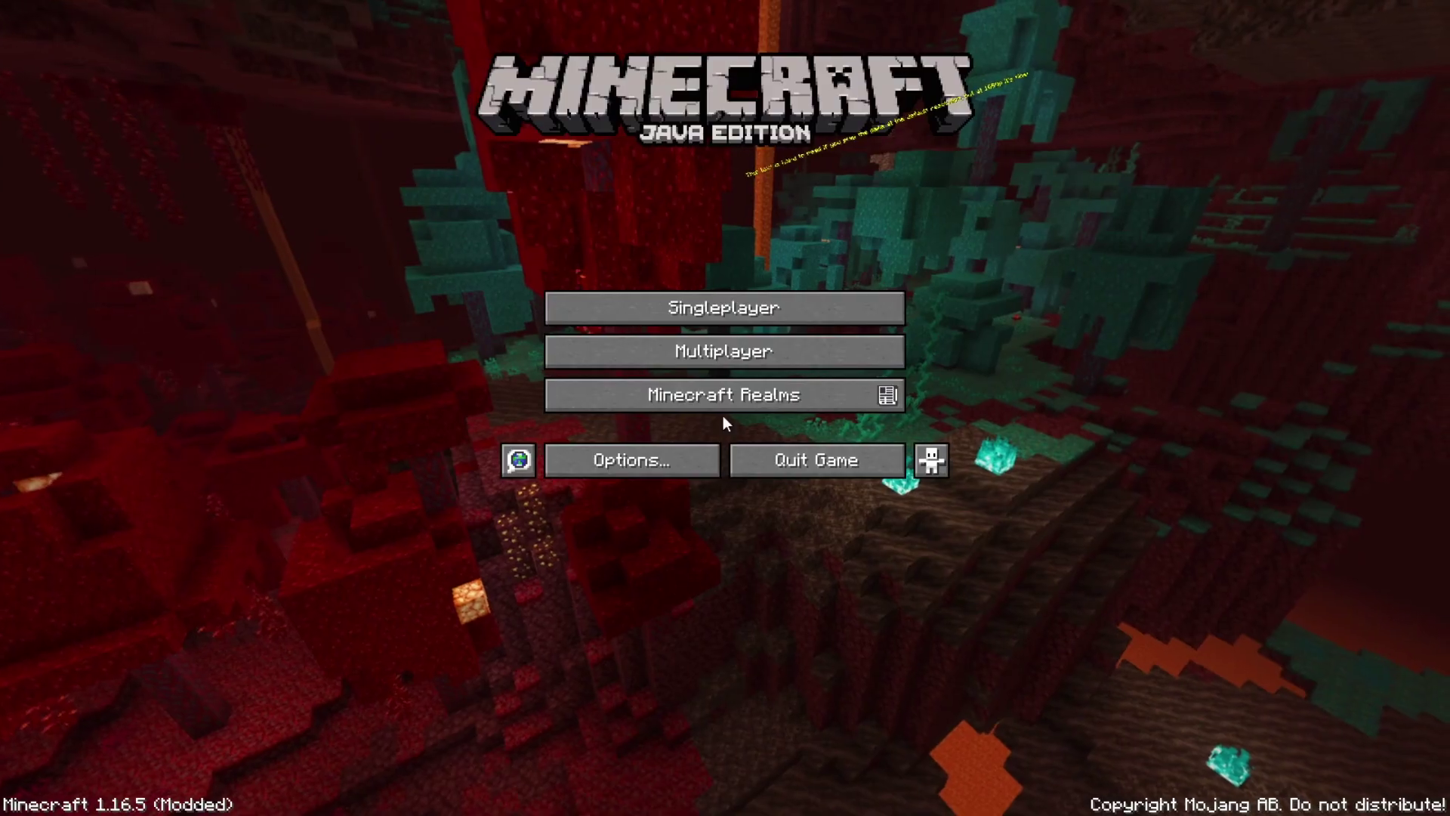
left_click(718, 302)
double_click(656, 124)
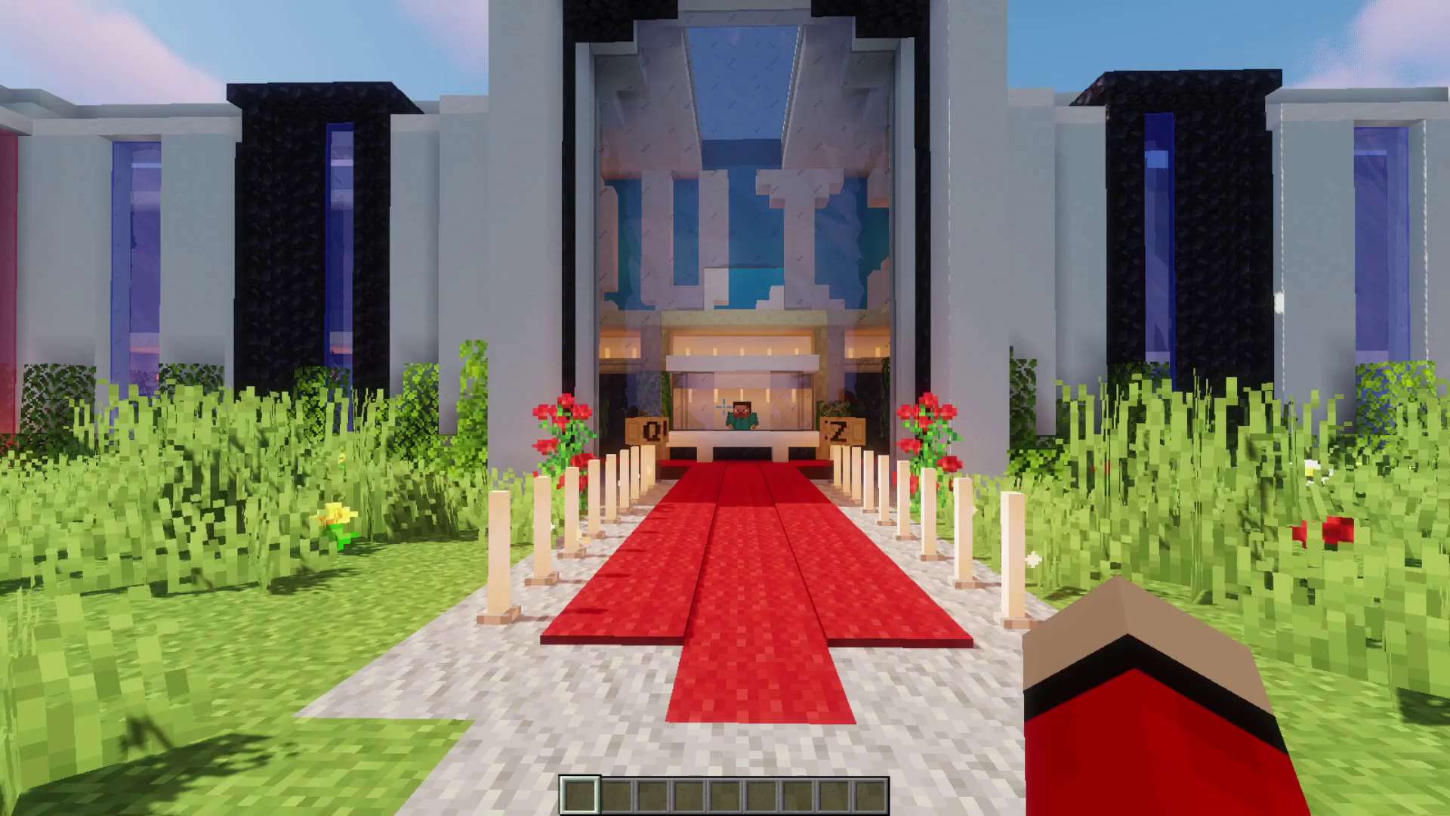
Step: Find the Zoom (Tab) binding in Controls, then return to the world and zoom with Tab
key("Escape")
left_click(687, 378)
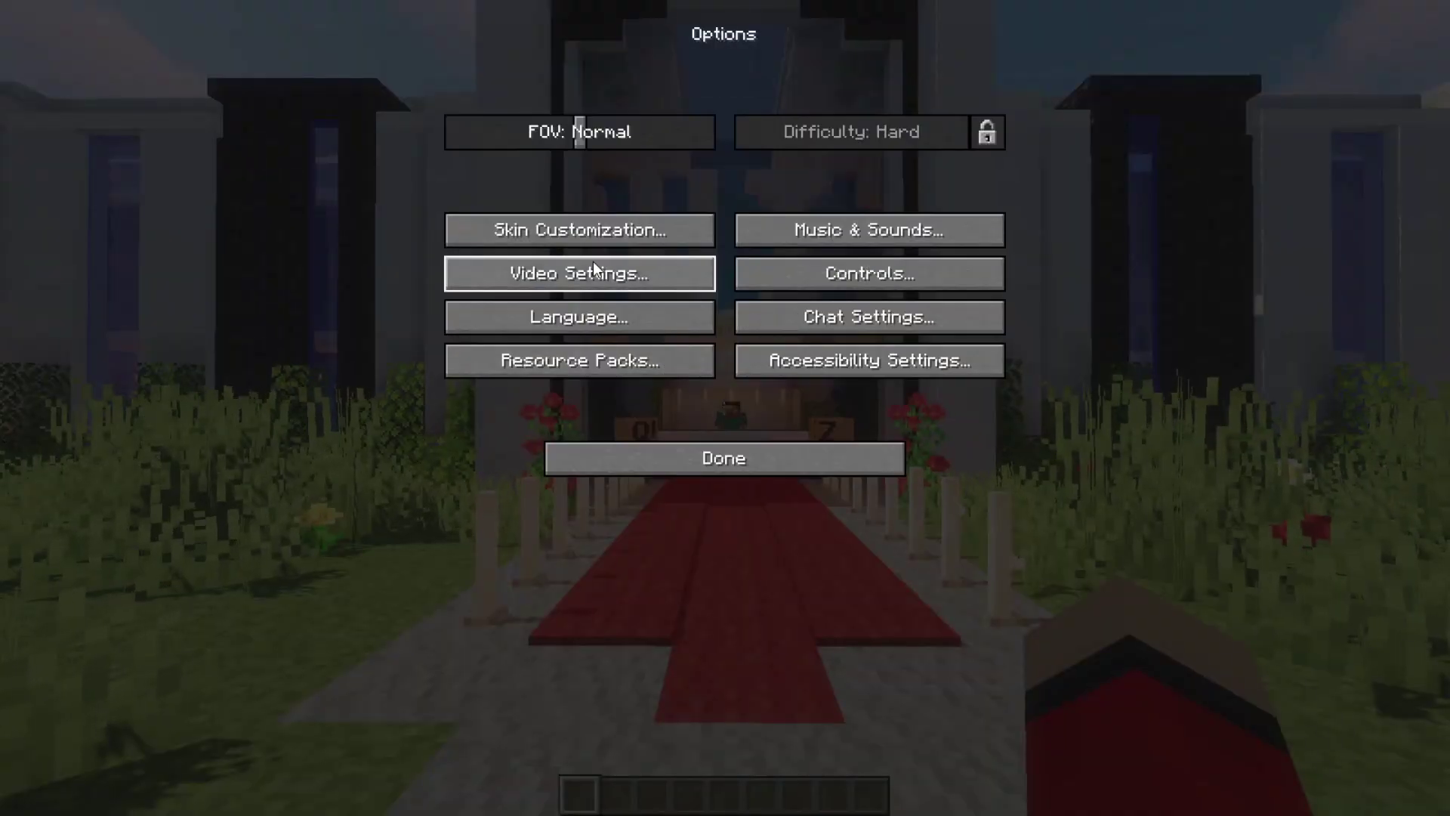
left_click(822, 280)
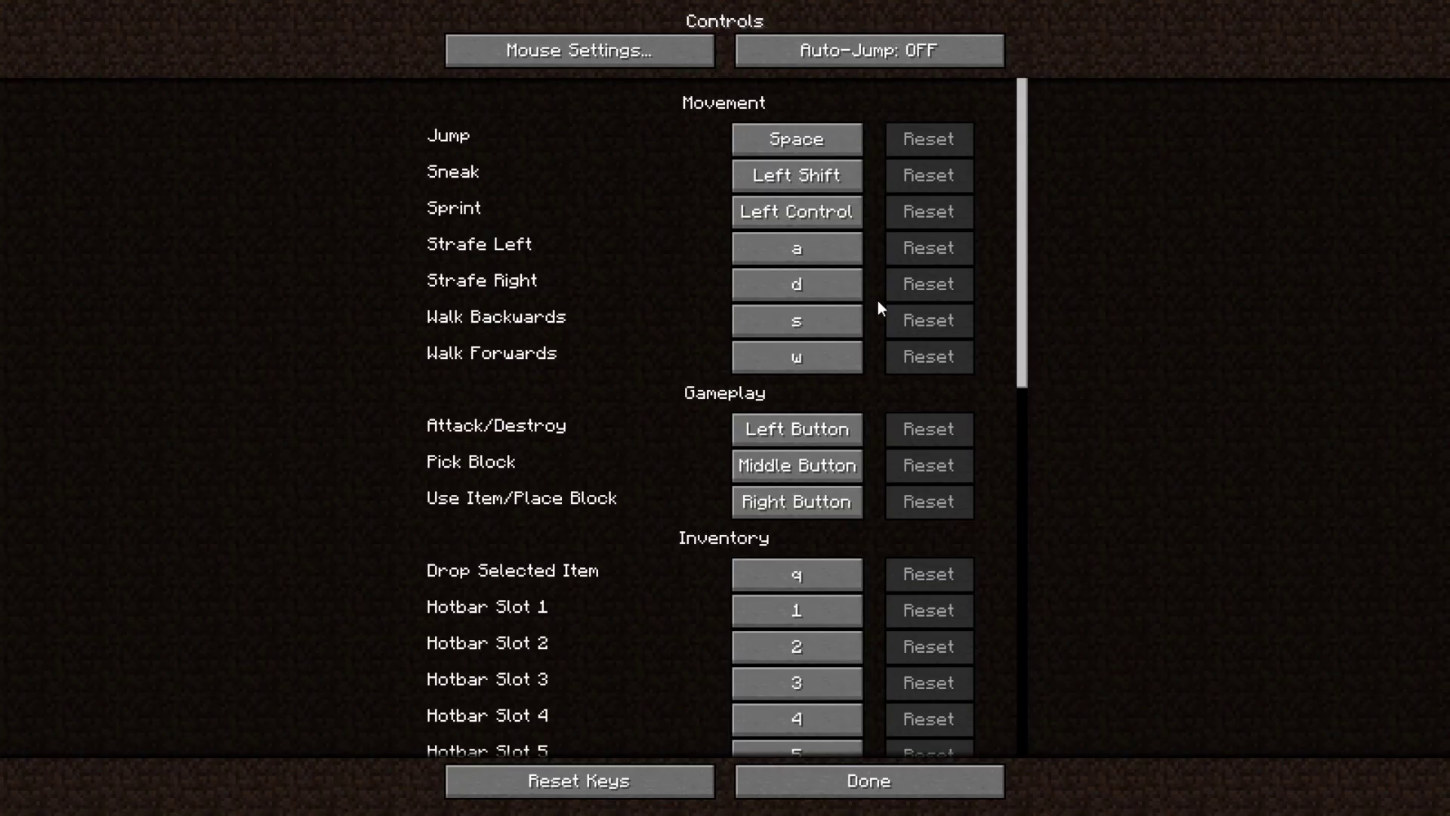
left_click_drag(1024, 351, 1049, 644)
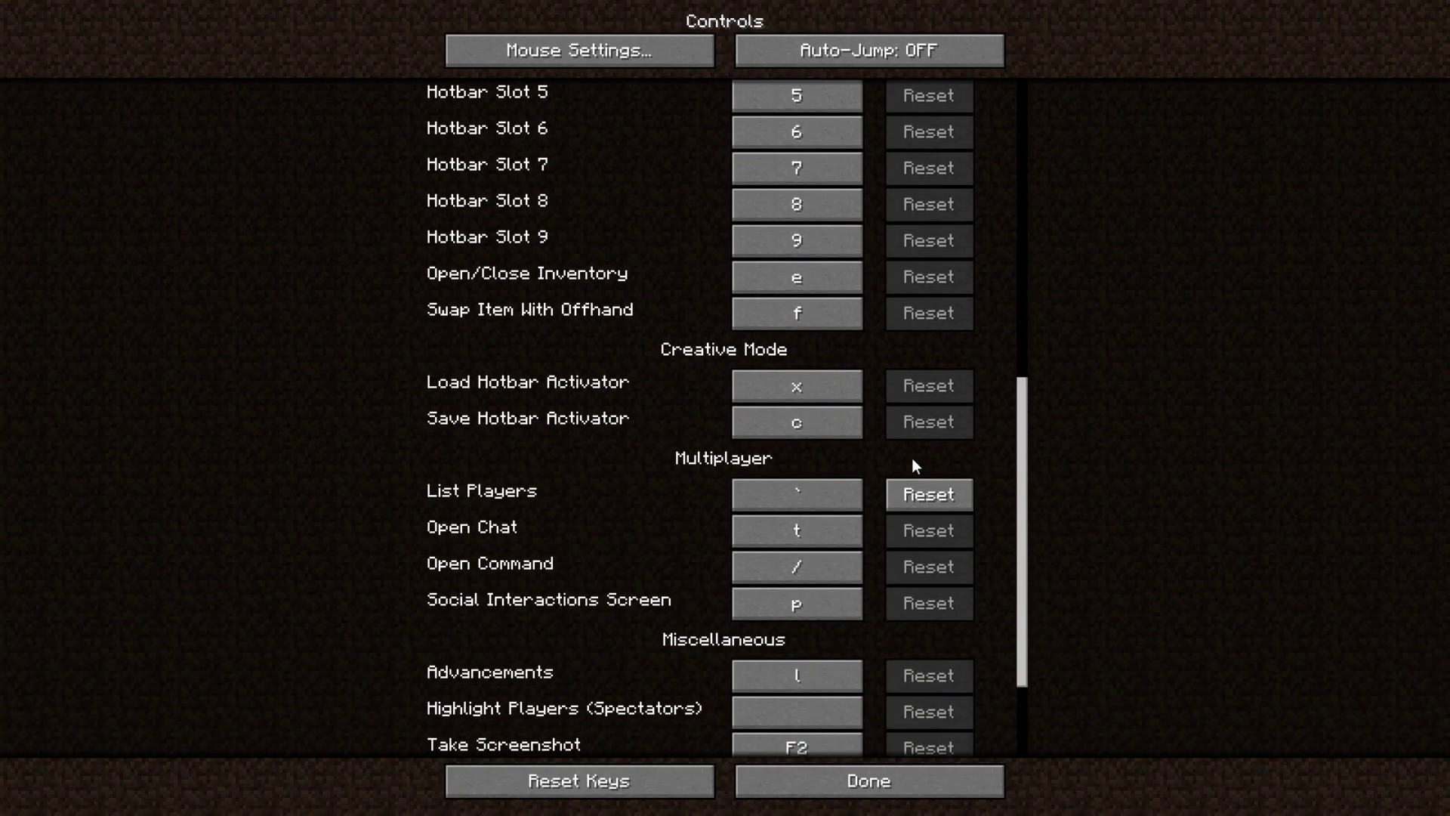
scroll(611, 455, "down", 8)
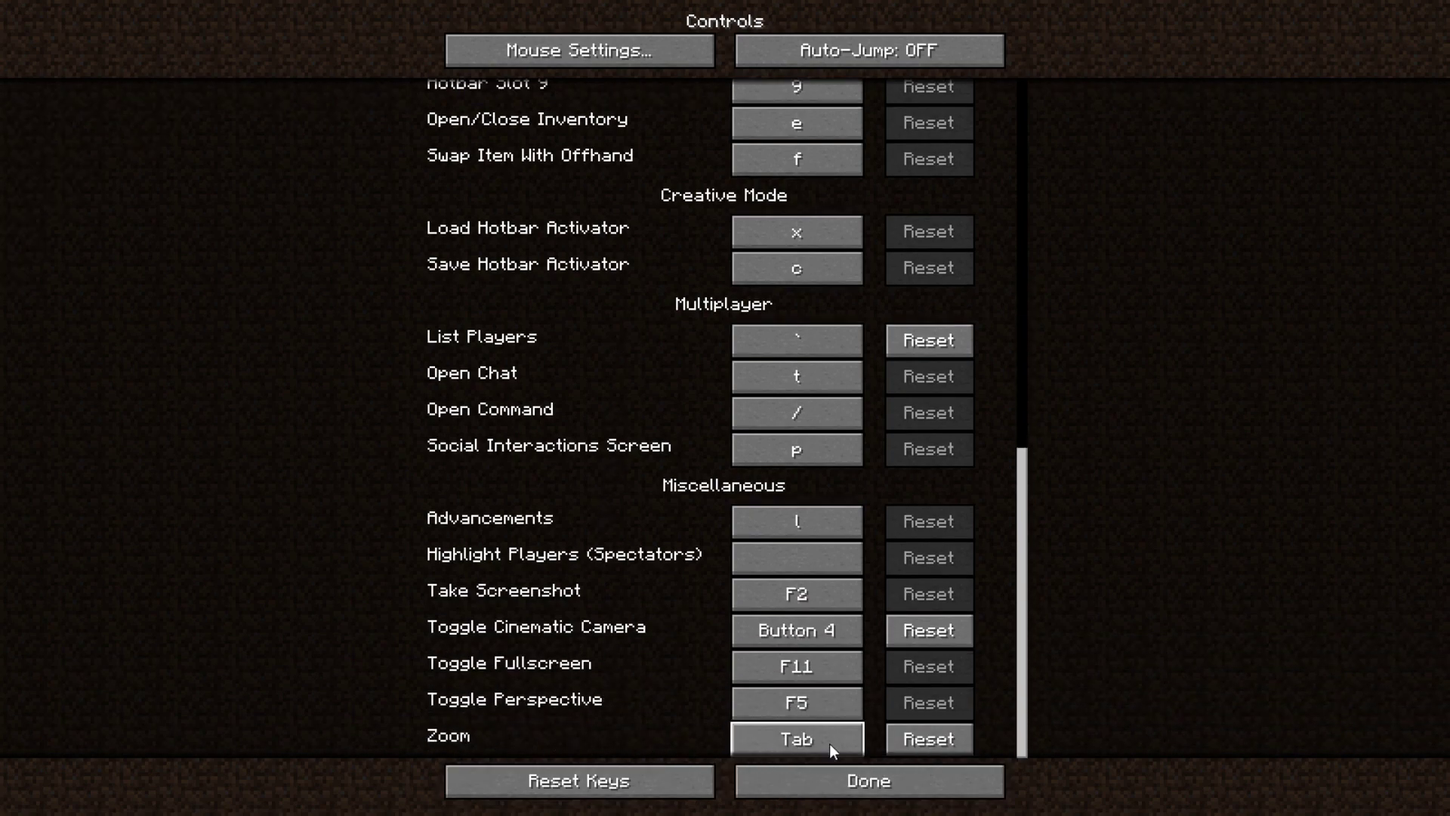
key("Escape")
key("Escape")
key("Tab")
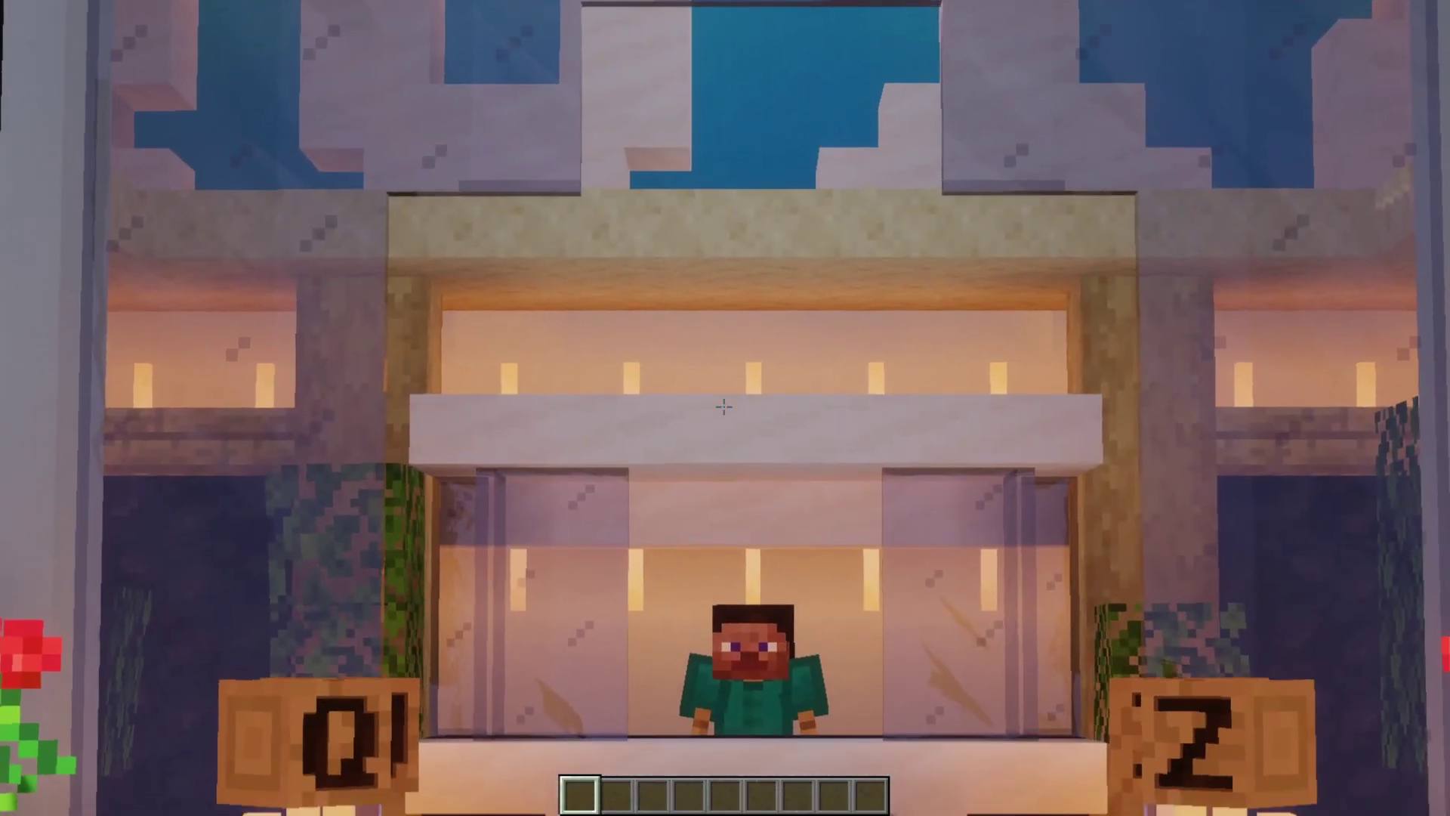